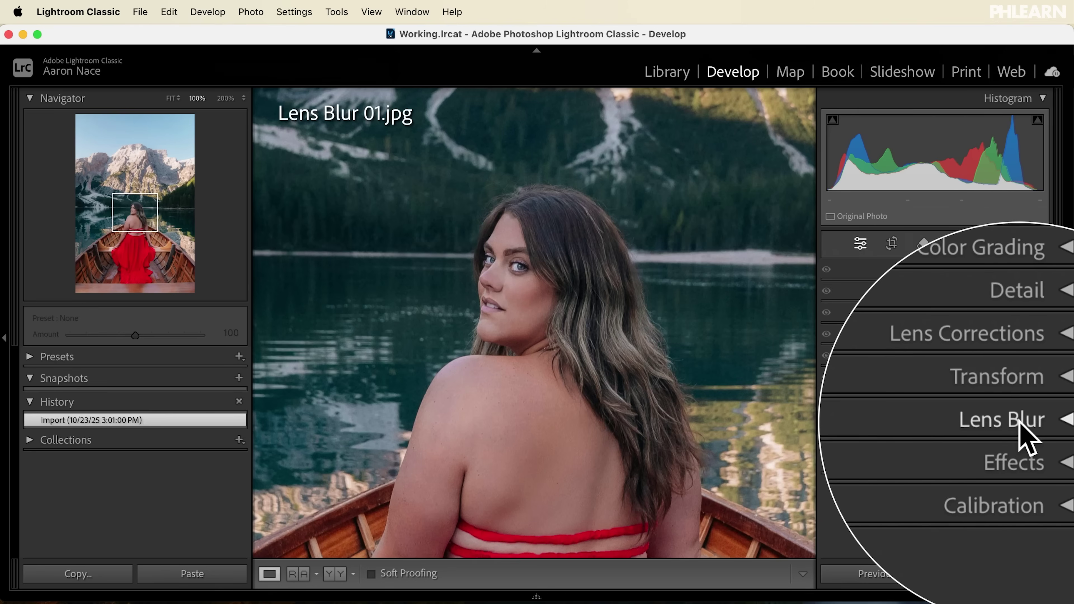
{"action": "left_click", "coordinate": [1020, 421]}
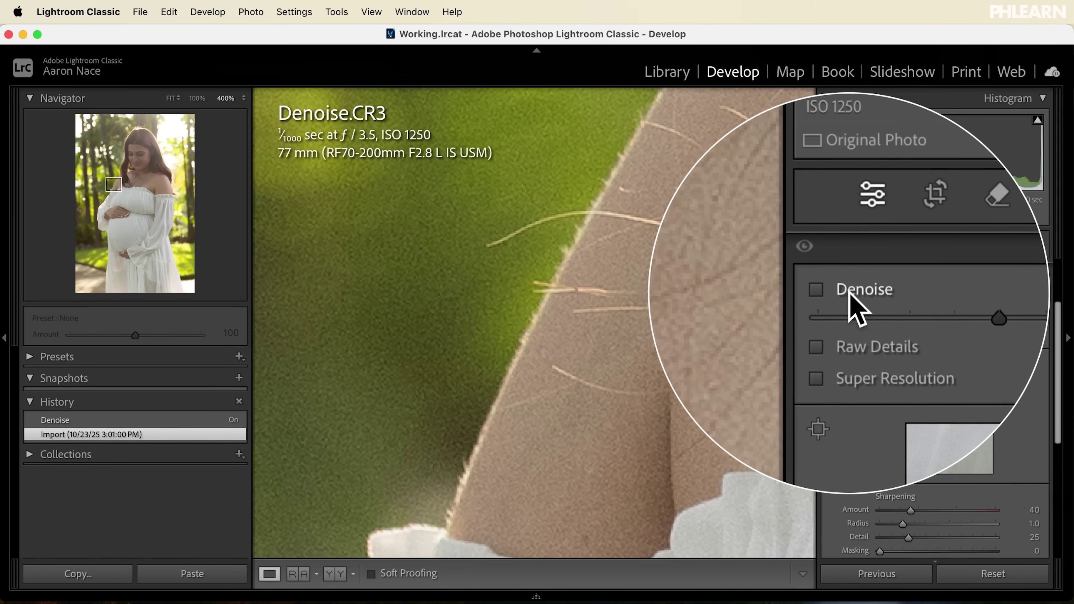
{"action": "left_click", "coordinate": [849, 292]}
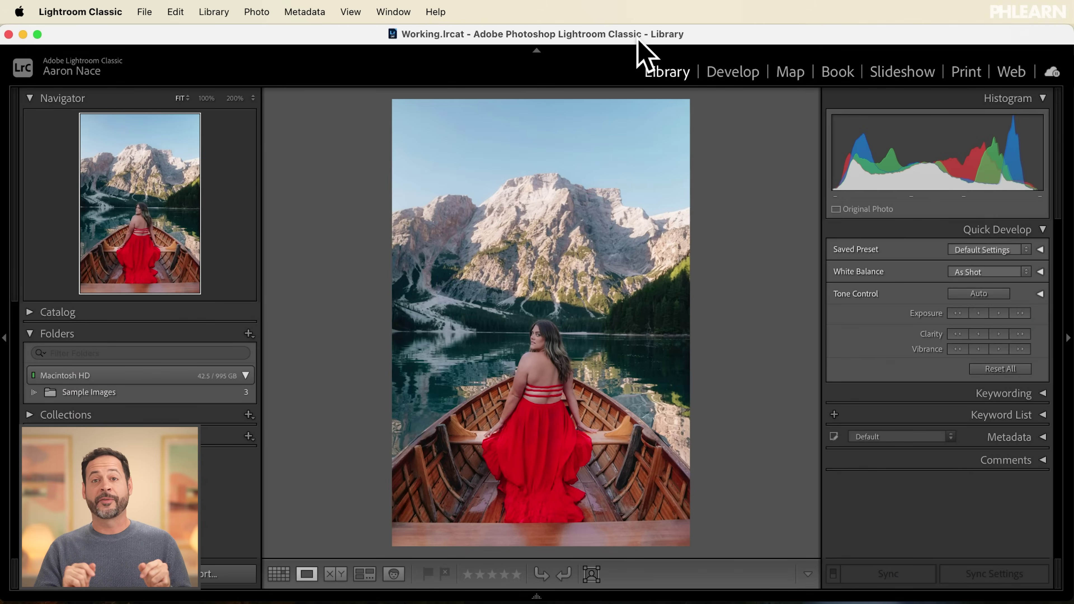
Step: View the boat photo at 100% and open it in the Develop module with the Detail settings collapsed
{"action": "left_click", "coordinate": [566, 365]}
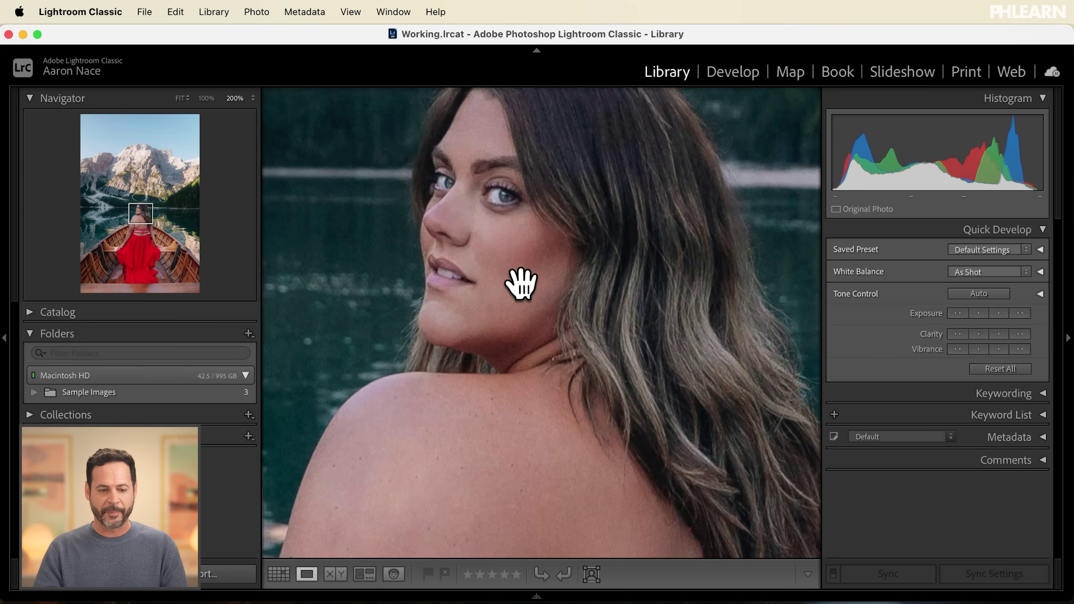
{"action": "left_click", "coordinate": [206, 98]}
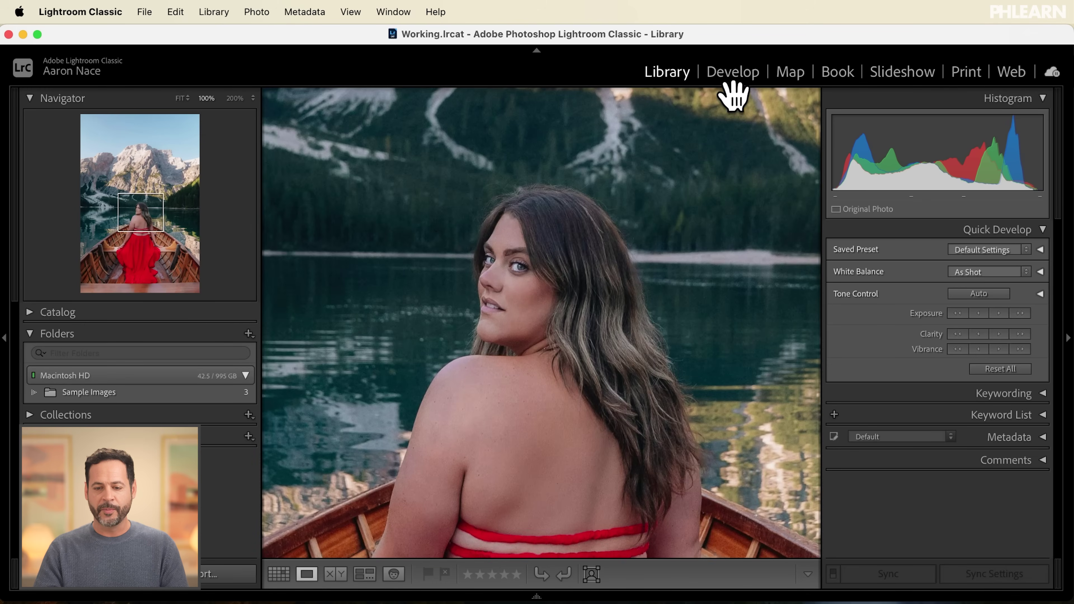
{"action": "left_click", "coordinate": [733, 72]}
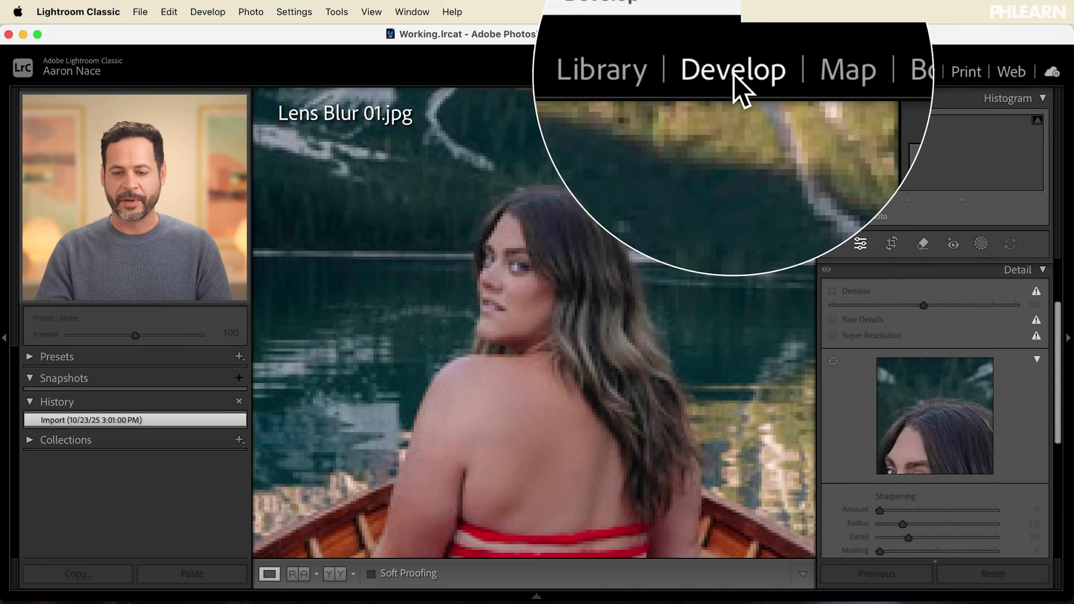
{"action": "left_click", "coordinate": [1041, 270]}
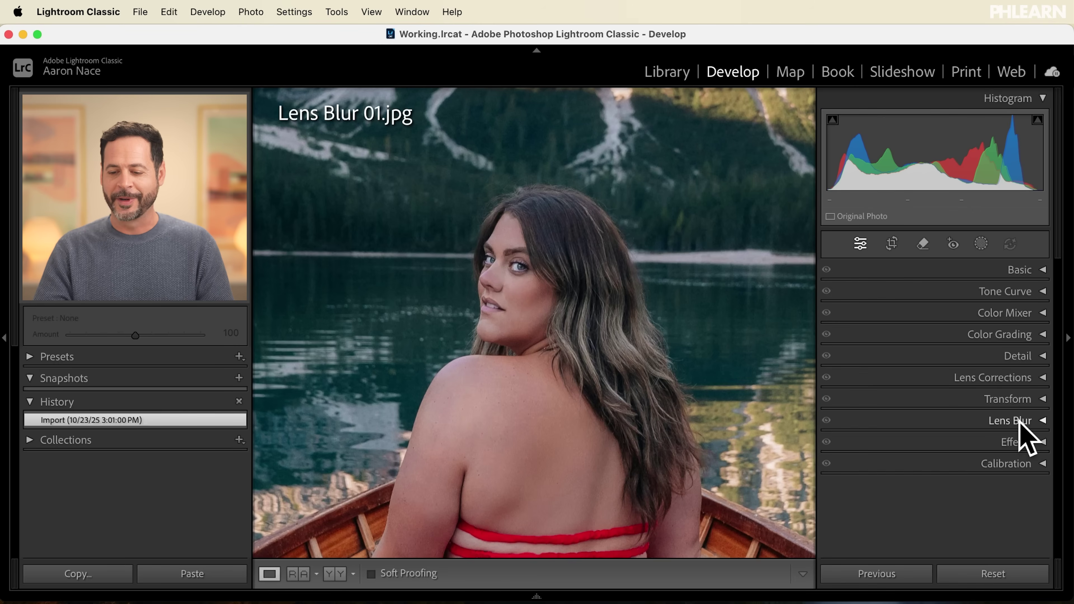
Step: Apply Lens Blur to the boat photo and set its Blur Amount to 31
{"action": "left_click", "coordinate": [1024, 422]}
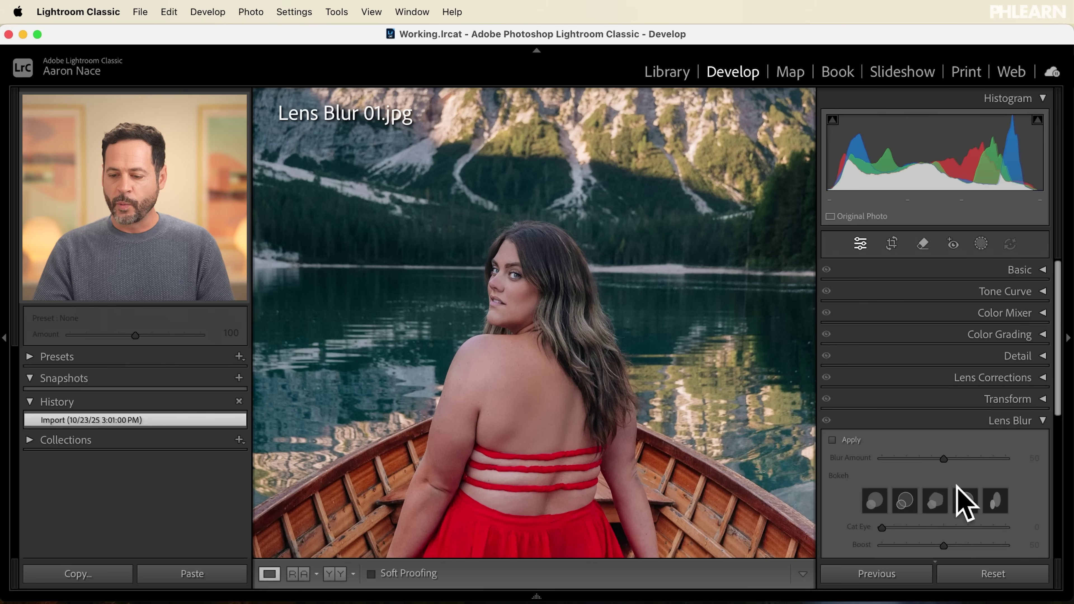
{"action": "scroll", "coordinate": [1007, 438], "scroll_direction": "down", "scroll_amount": 3}
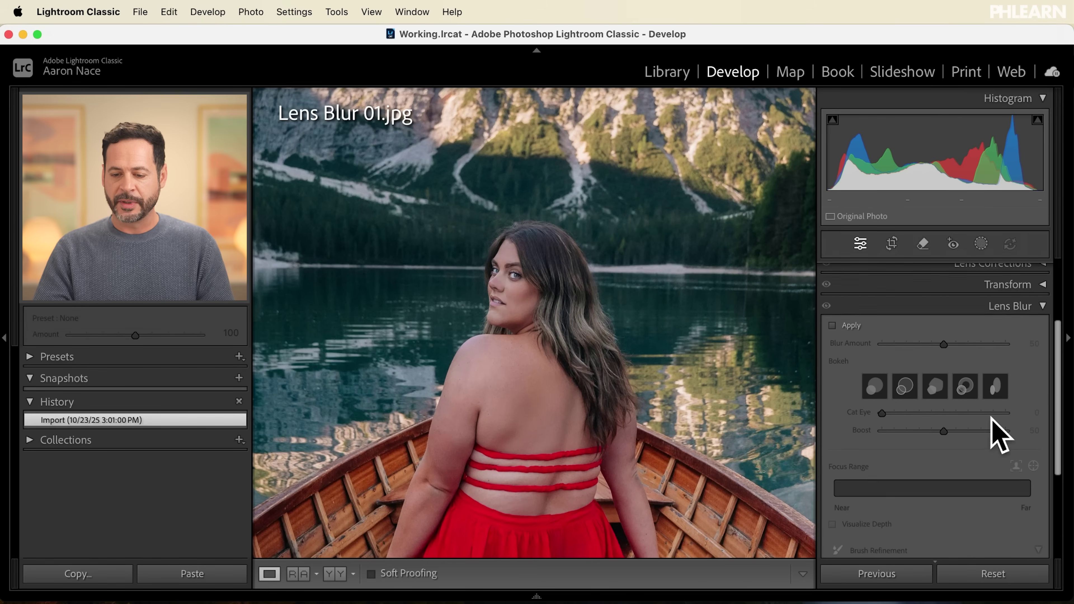
{"action": "left_click", "coordinate": [833, 325]}
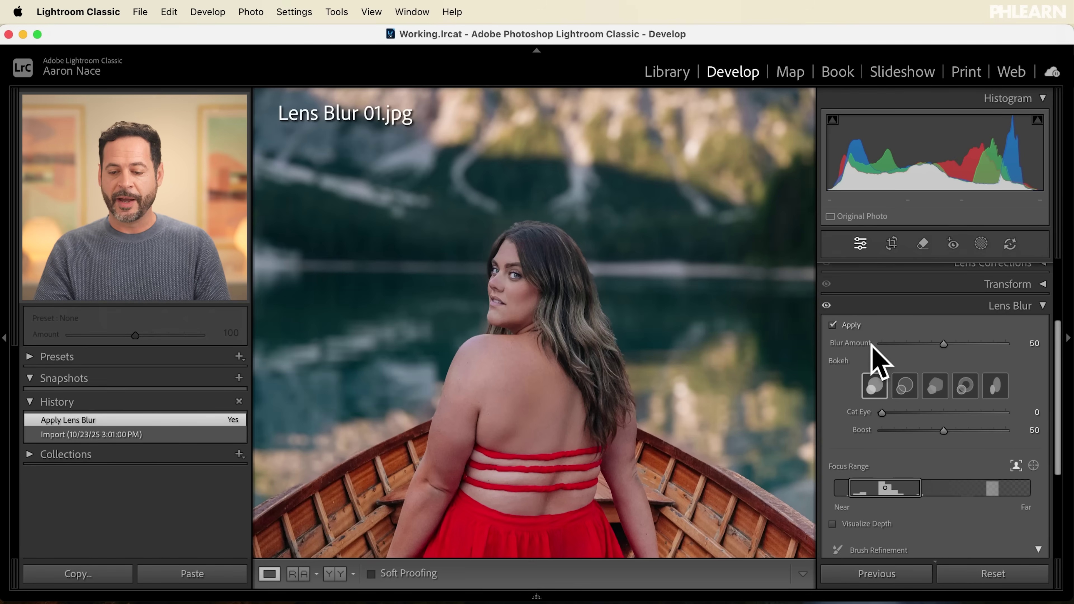
{"action": "left_click_drag", "start_coordinate": [942, 343], "coordinate": [1054, 337]}
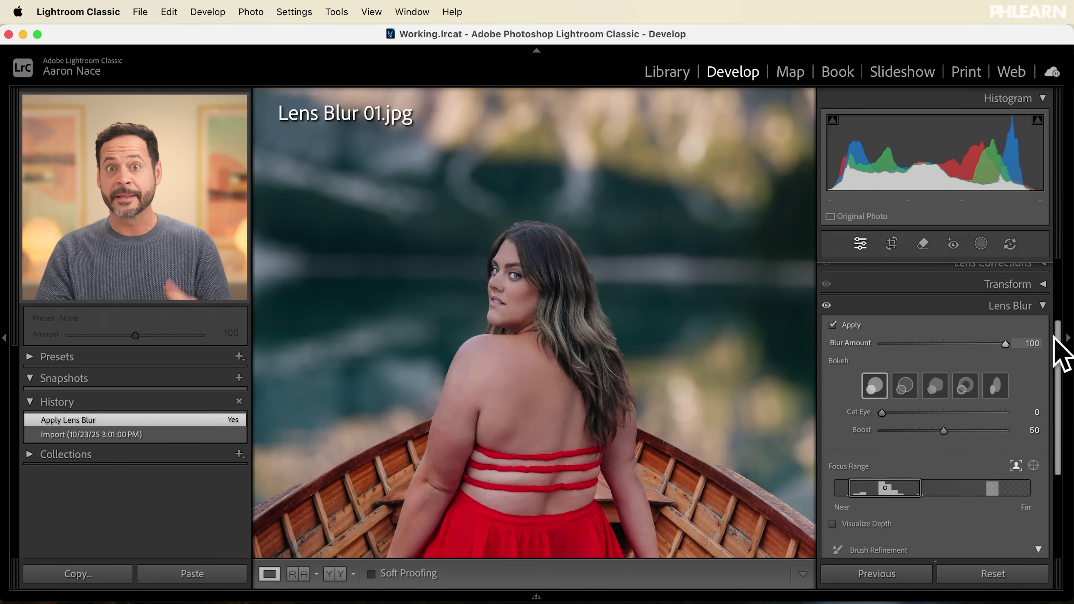
{"action": "left_click_drag", "start_coordinate": [1005, 343], "coordinate": [916, 344]}
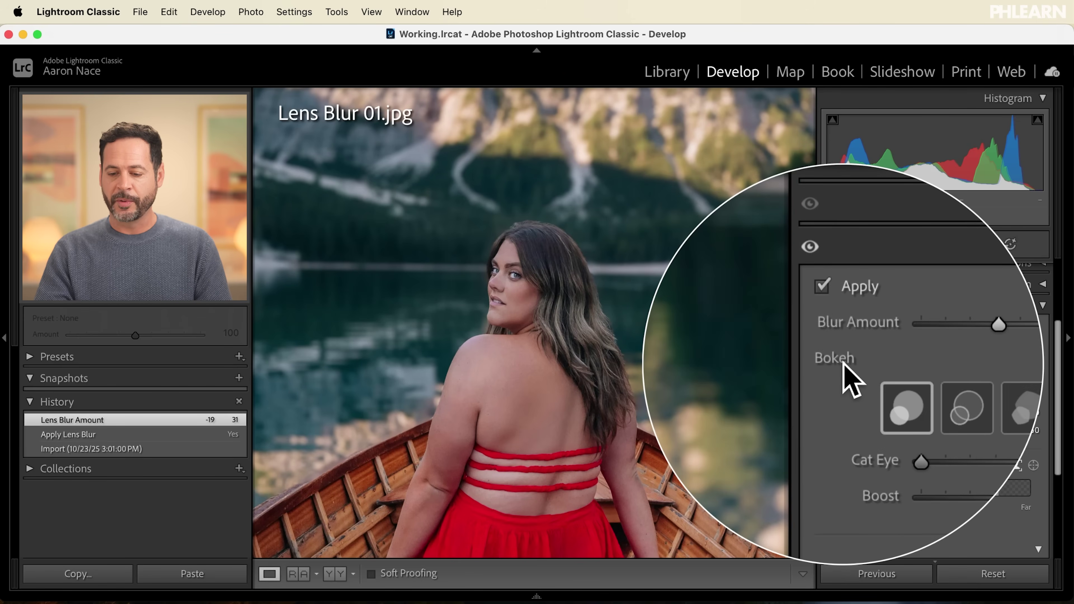
Step: Try the Bubble, 5-Blade, Ring and Anamorphic bokeh shapes on the blurred background and return to Circle
{"action": "left_click", "coordinate": [905, 386]}
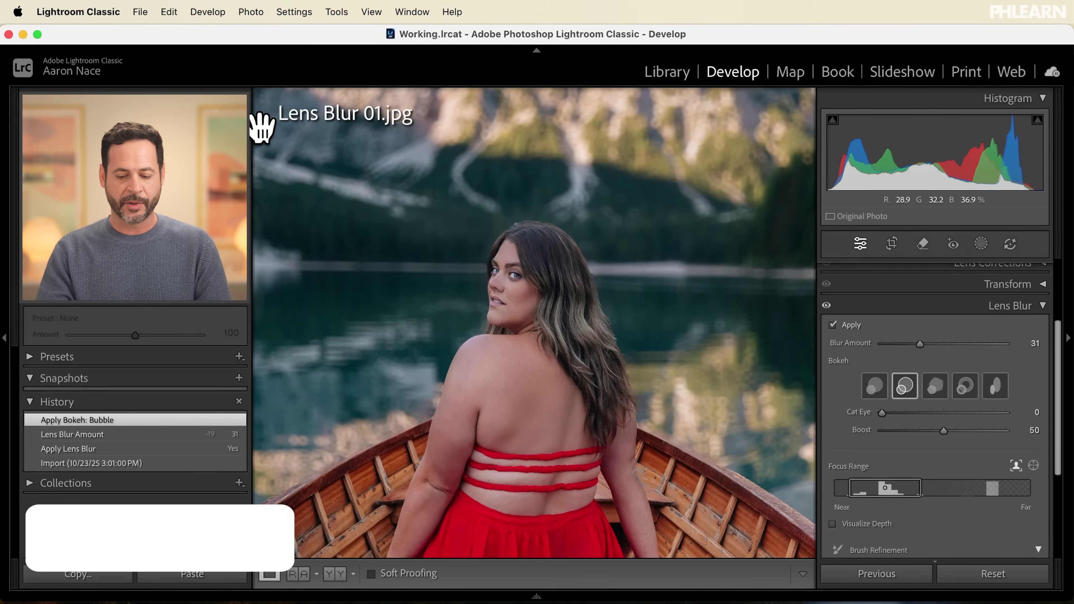
{"action": "key", "text": "super+equal"}
{"action": "key", "text": "super+equal"}
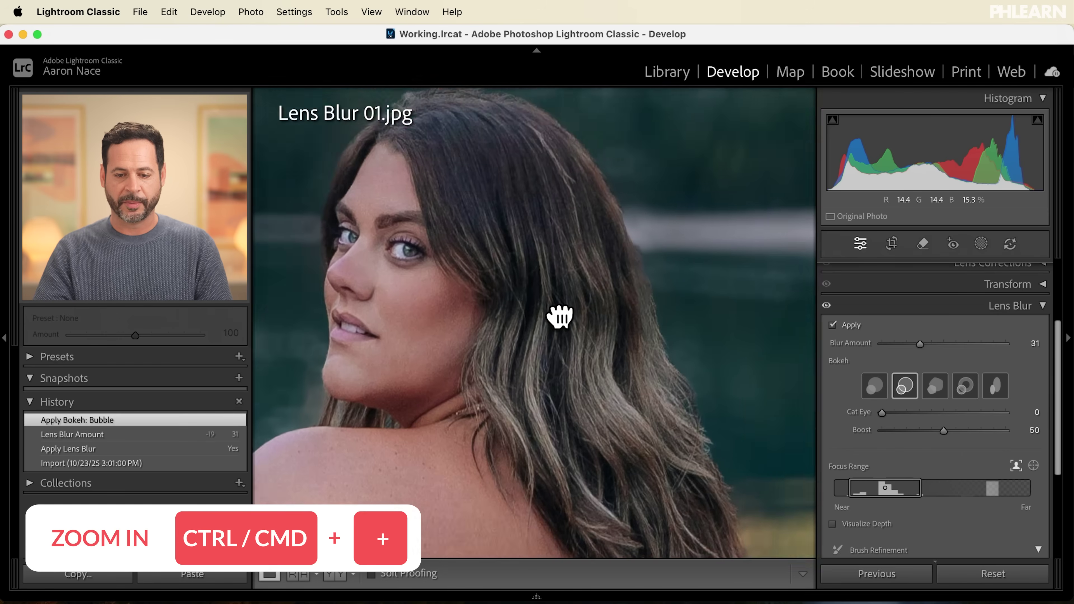
{"action": "left_click_drag", "start_coordinate": [559, 316], "coordinate": [629, 419]}
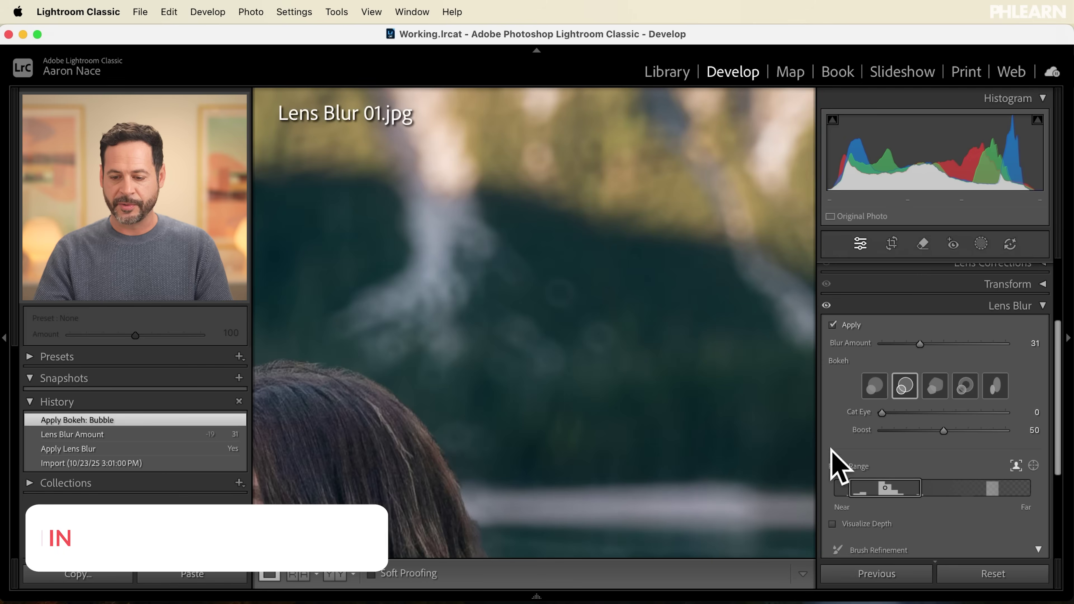
{"action": "left_click", "coordinate": [874, 383]}
{"action": "left_click", "coordinate": [905, 385]}
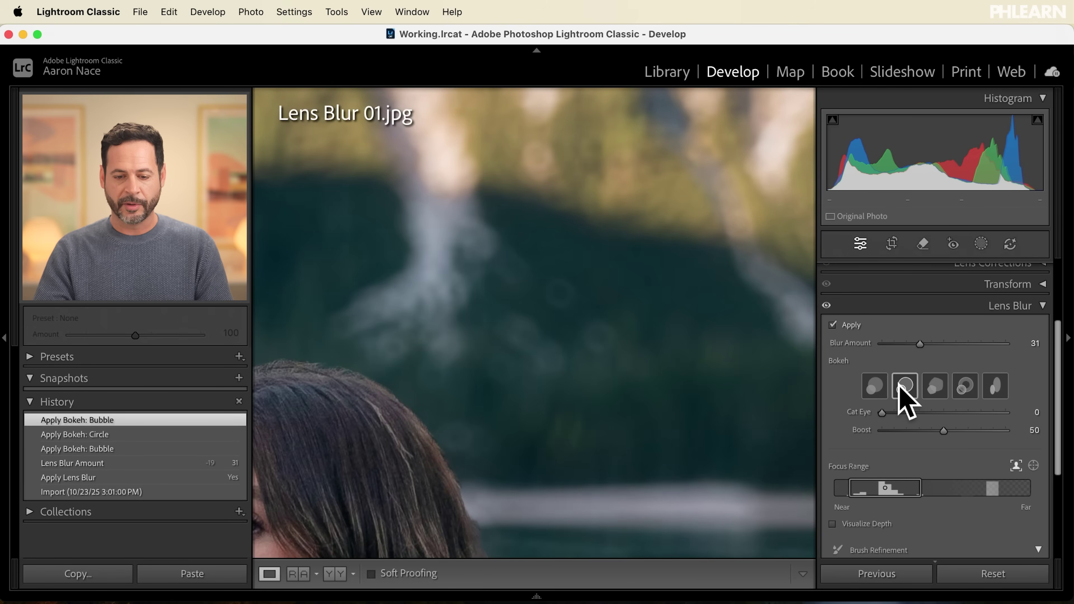
{"action": "left_click", "coordinate": [935, 386]}
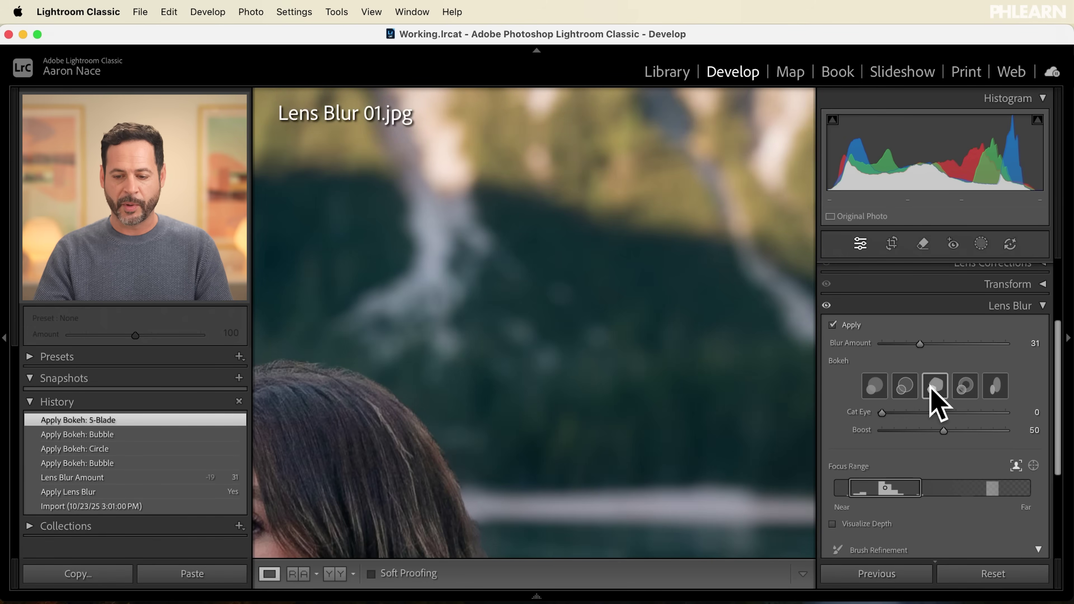
{"action": "left_click", "coordinate": [965, 385]}
{"action": "left_click", "coordinate": [995, 386]}
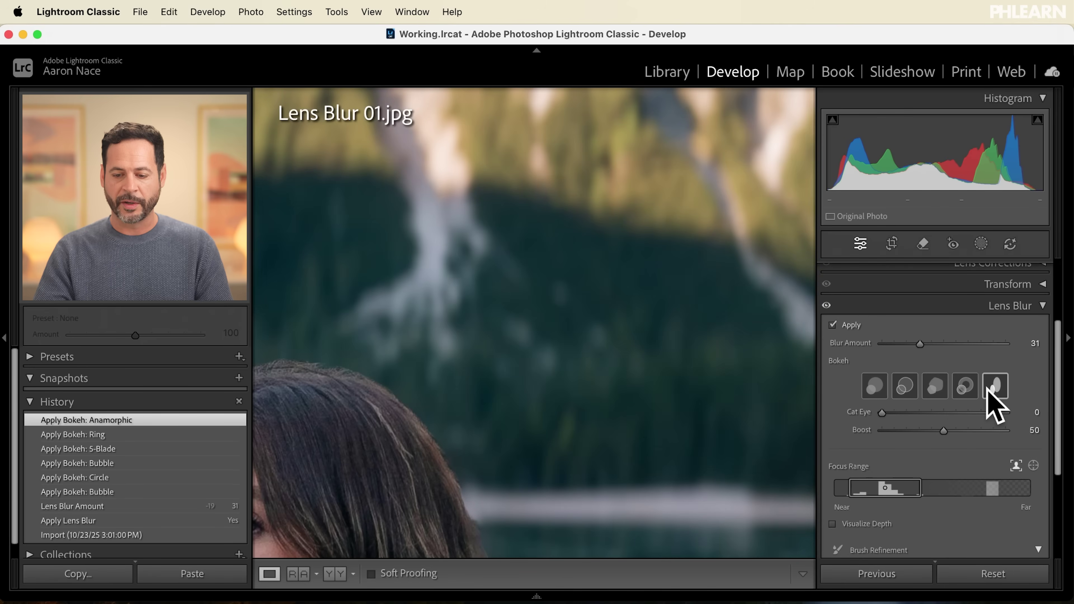
{"action": "left_click", "coordinate": [872, 385]}
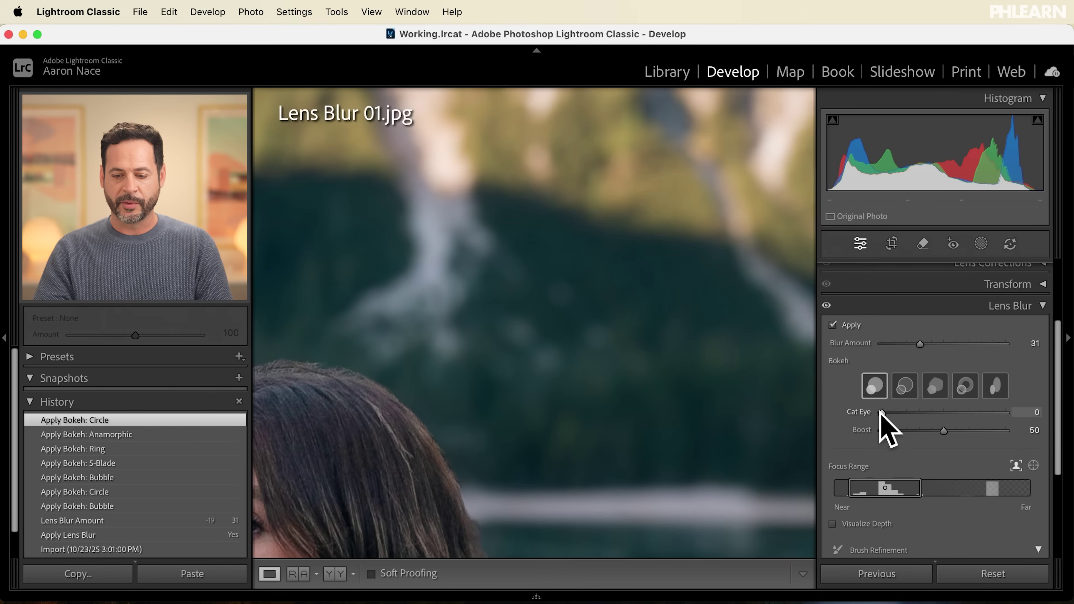
Step: Try stronger Cat Eye and Boost values for the bokeh, and set both to 0
{"action": "double_click", "coordinate": [867, 409]}
{"action": "left_click_drag", "start_coordinate": [934, 406], "coordinate": [1068, 409]}
{"action": "double_click", "coordinate": [851, 407]}
{"action": "left_click_drag", "start_coordinate": [934, 394], "coordinate": [1018, 396]}
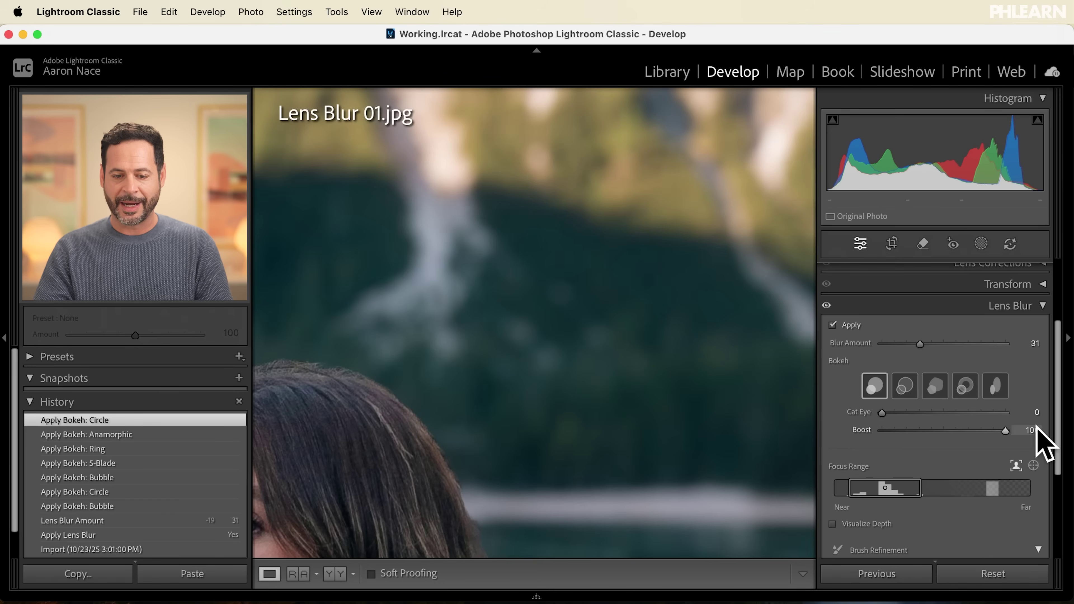
{"action": "double_click", "coordinate": [825, 428]}
Step: Try shifting the focus range to 23–59 and reset it with Subject Focus
{"action": "left_click", "coordinate": [606, 260]}
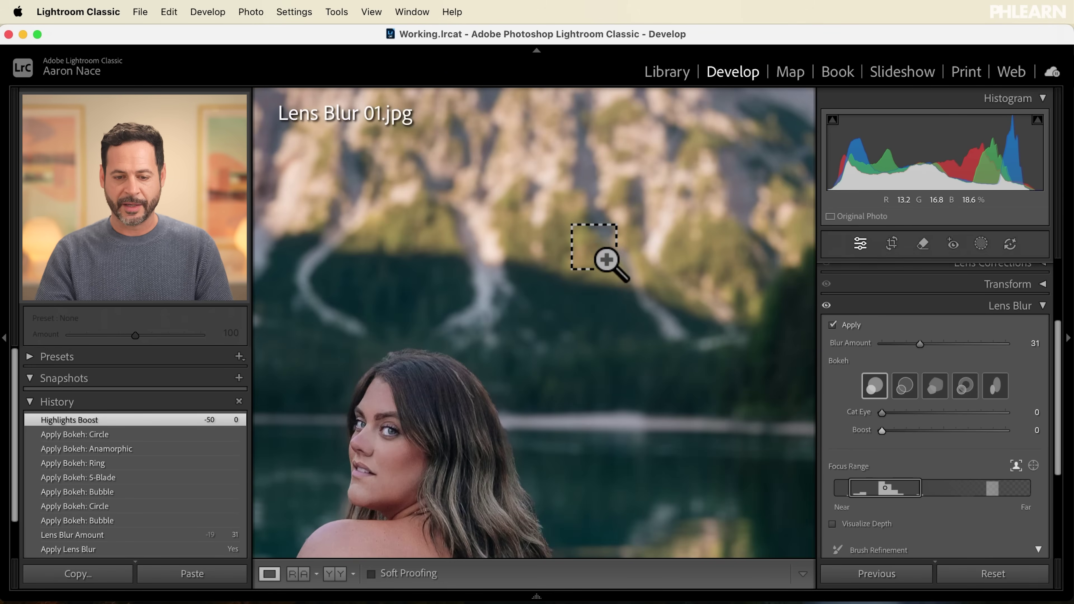
{"action": "left_click", "coordinate": [518, 233]}
{"action": "left_click", "coordinate": [524, 254]}
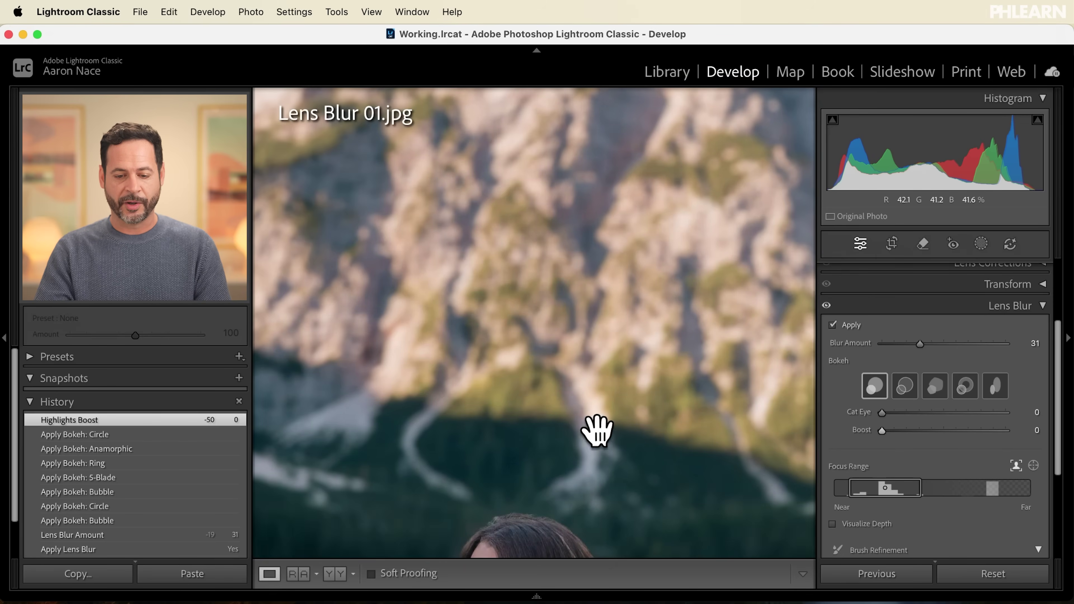
{"action": "left_click_drag", "start_coordinate": [595, 431], "coordinate": [642, 173]}
{"action": "scroll", "coordinate": [905, 419], "scroll_direction": "down", "scroll_amount": 4}
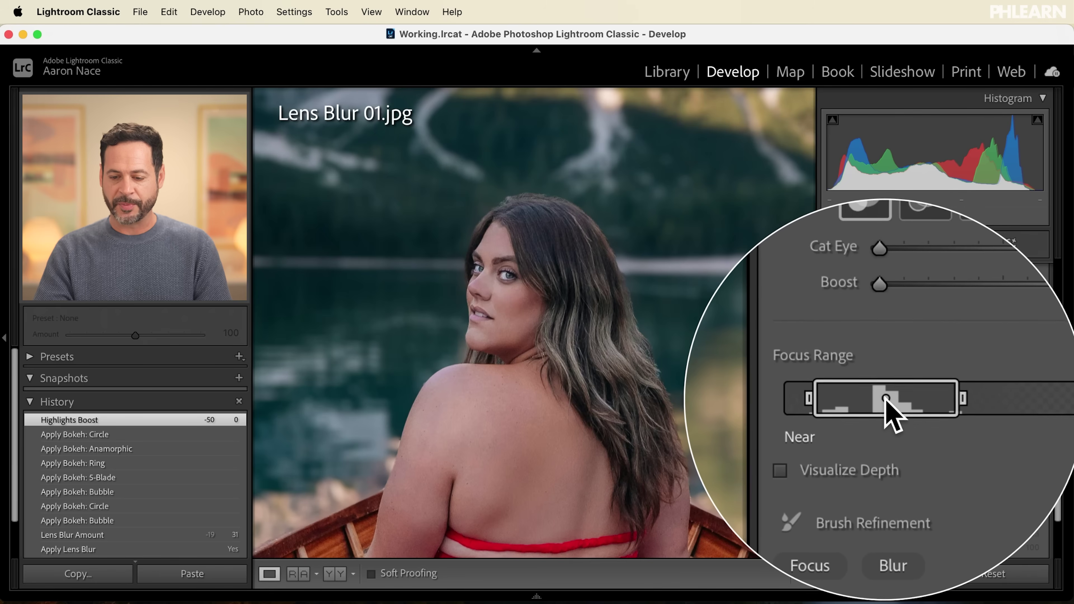
{"action": "left_click_drag", "start_coordinate": [884, 398], "coordinate": [917, 381]}
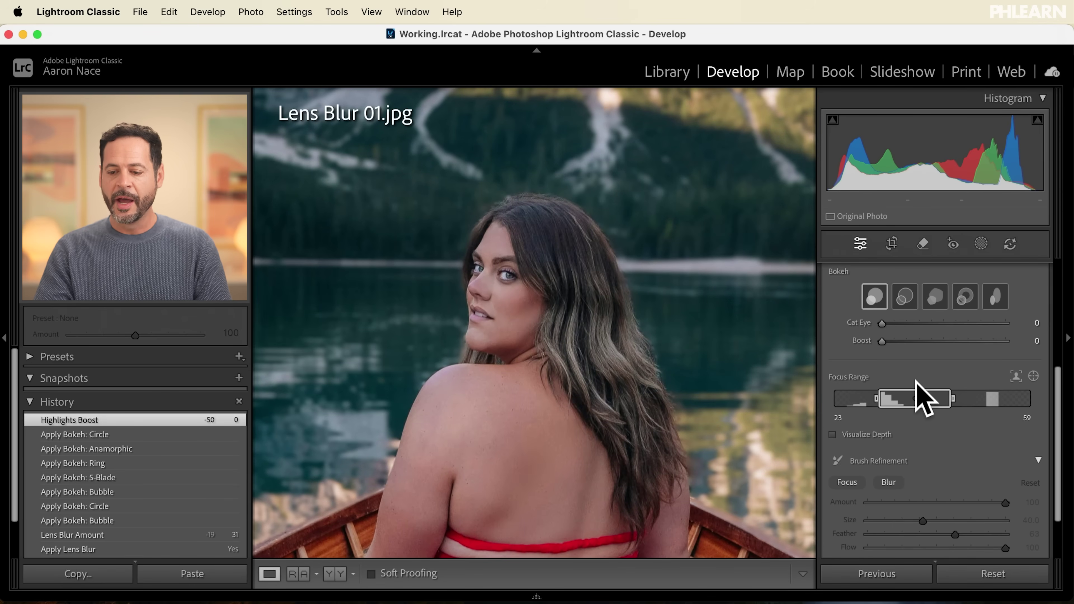
{"action": "left_click", "coordinate": [1017, 379]}
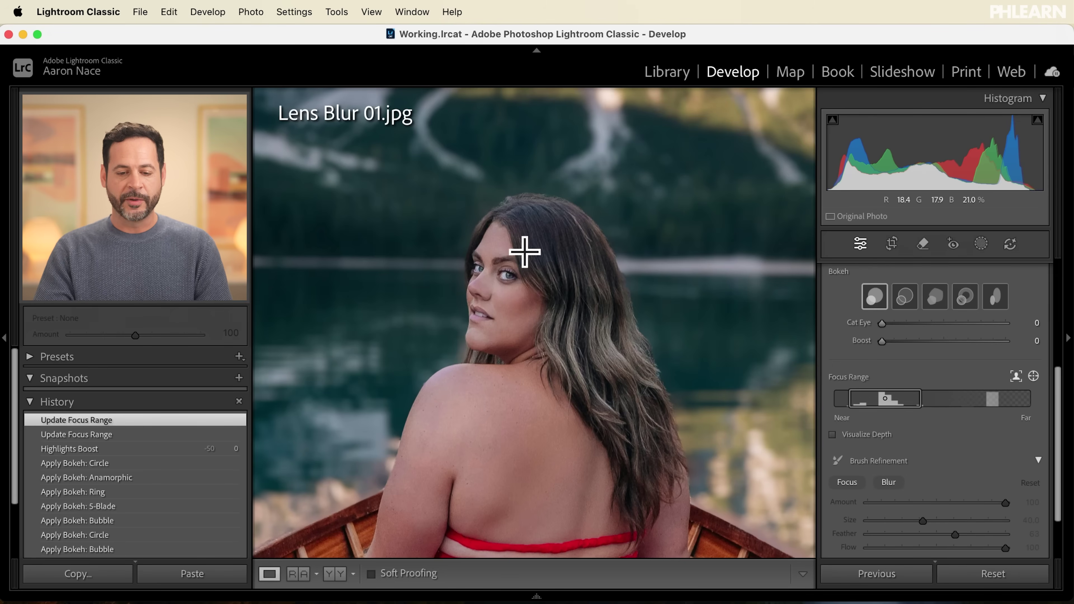
Step: Set the focus range from a point on the woman and check the depth visualization across the whole photo
{"action": "left_click_drag", "start_coordinate": [575, 374], "coordinate": [576, 376]}
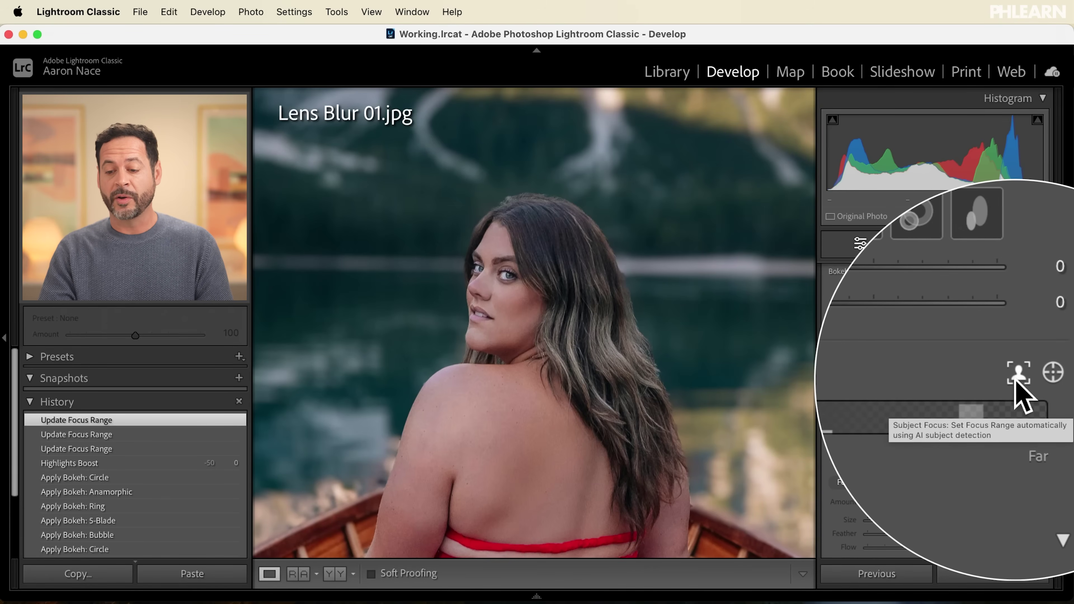
{"action": "left_click", "coordinate": [1033, 376]}
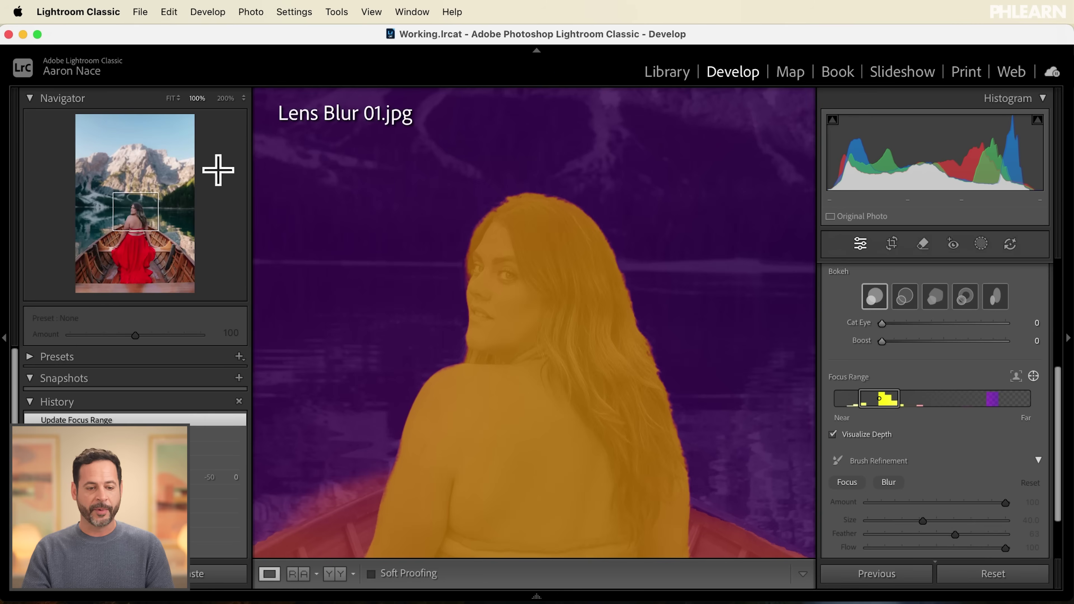
{"action": "left_click", "coordinate": [171, 97]}
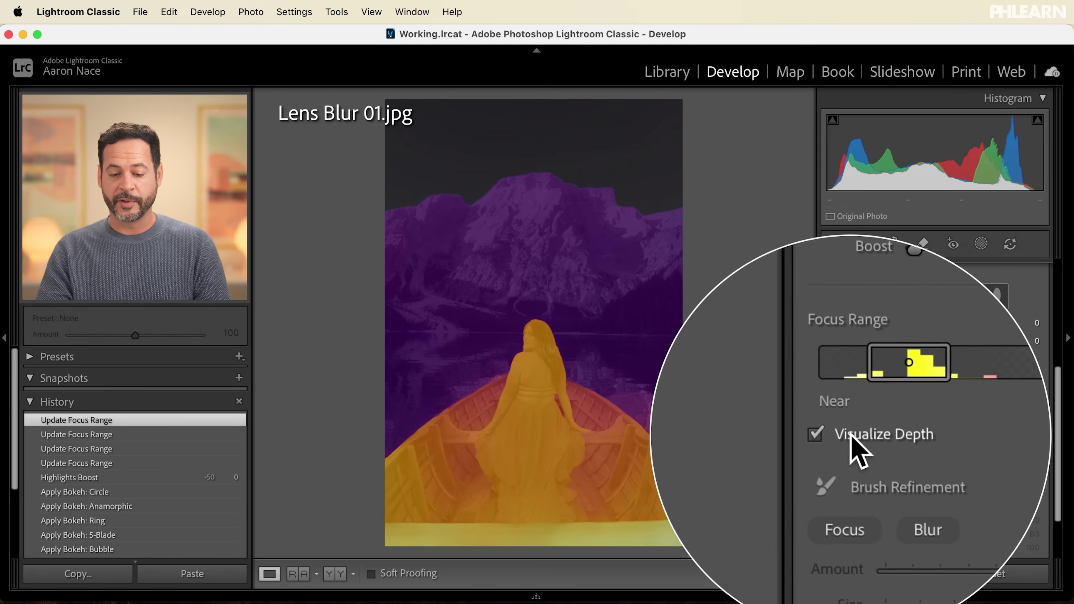
{"action": "left_click", "coordinate": [837, 435]}
{"action": "left_click", "coordinate": [508, 347]}
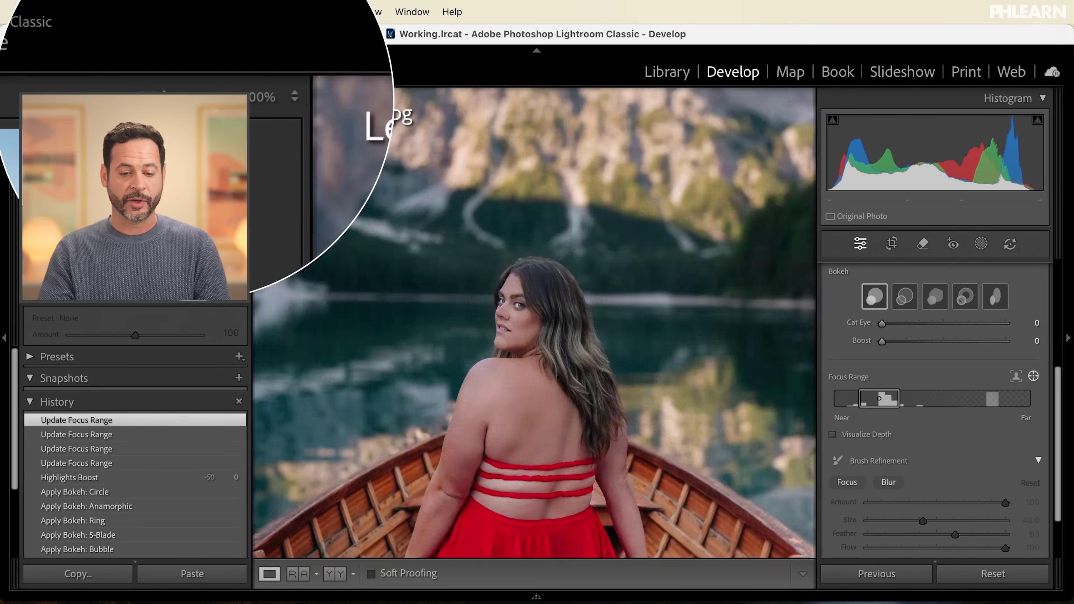
Step: Expand Brush Refinement and prepare the Blur brush with a size of 12 for the woman's hair edge
{"action": "scroll", "coordinate": [899, 467], "scroll_direction": "down", "scroll_amount": 5}
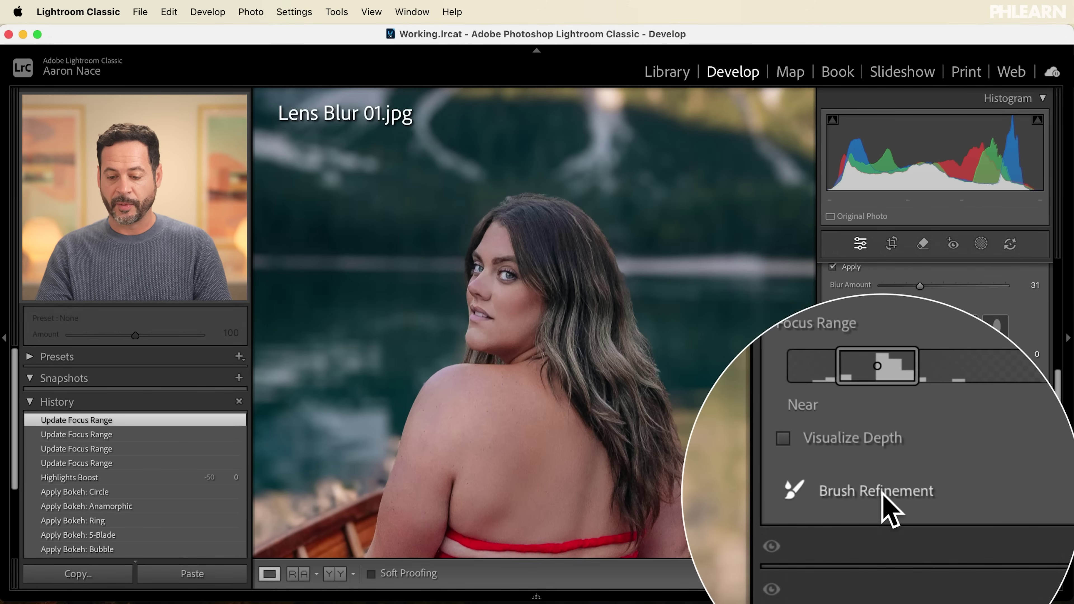
{"action": "left_click", "coordinate": [882, 491]}
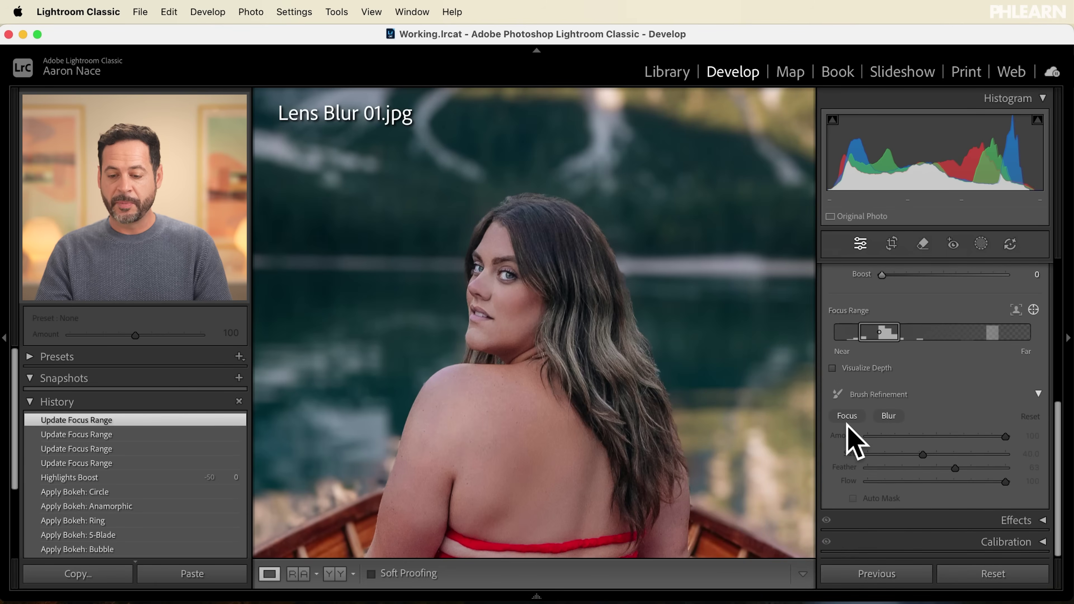
{"action": "left_click", "coordinate": [847, 421]}
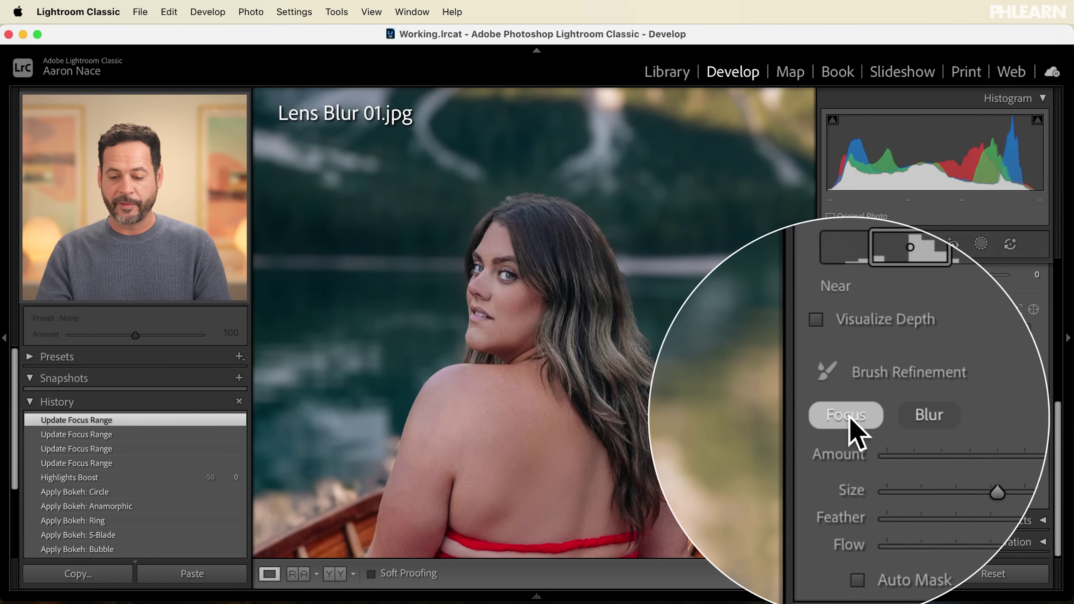
{"action": "left_click", "coordinate": [887, 415]}
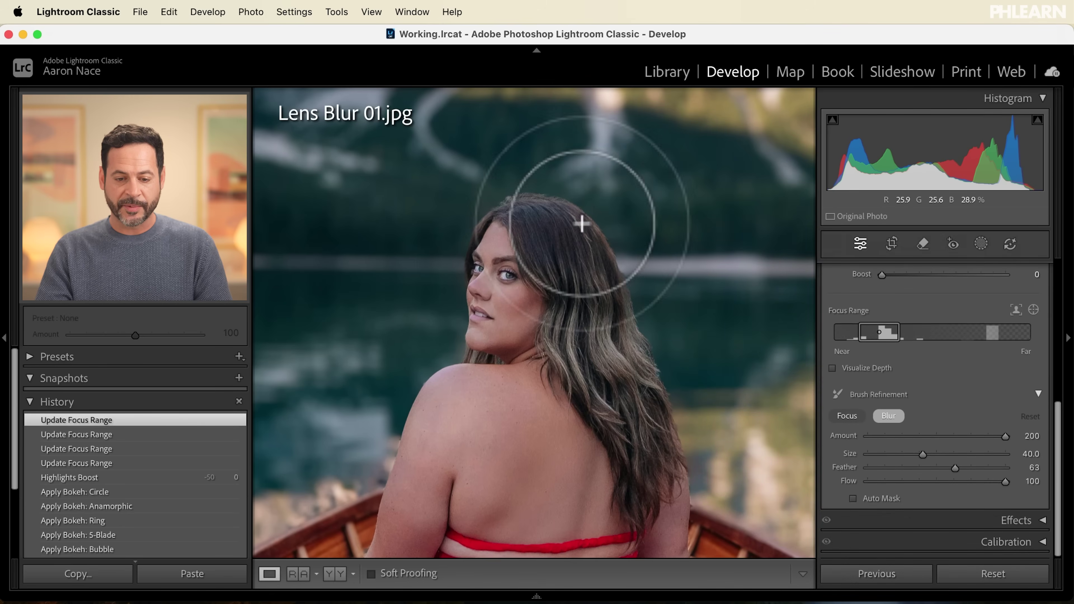
{"action": "key", "text": "bracketleft"}
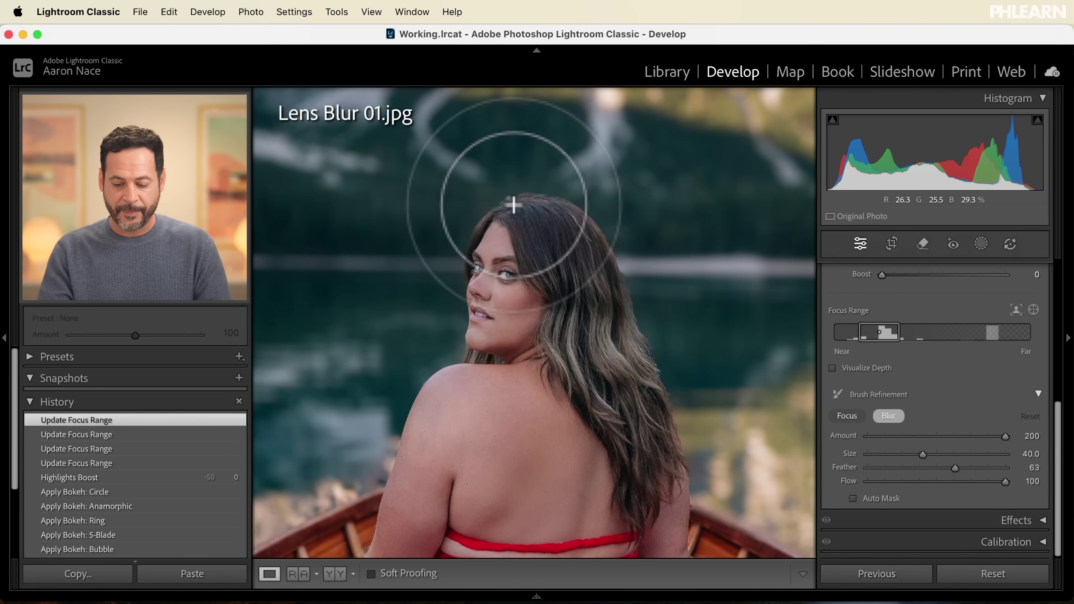
{"action": "key", "text": "bracketleft"}
{"action": "key", "text": "bracketleft"}
{"action": "key", "text": "bracketleft"}
{"action": "key", "text": "bracketleft"}
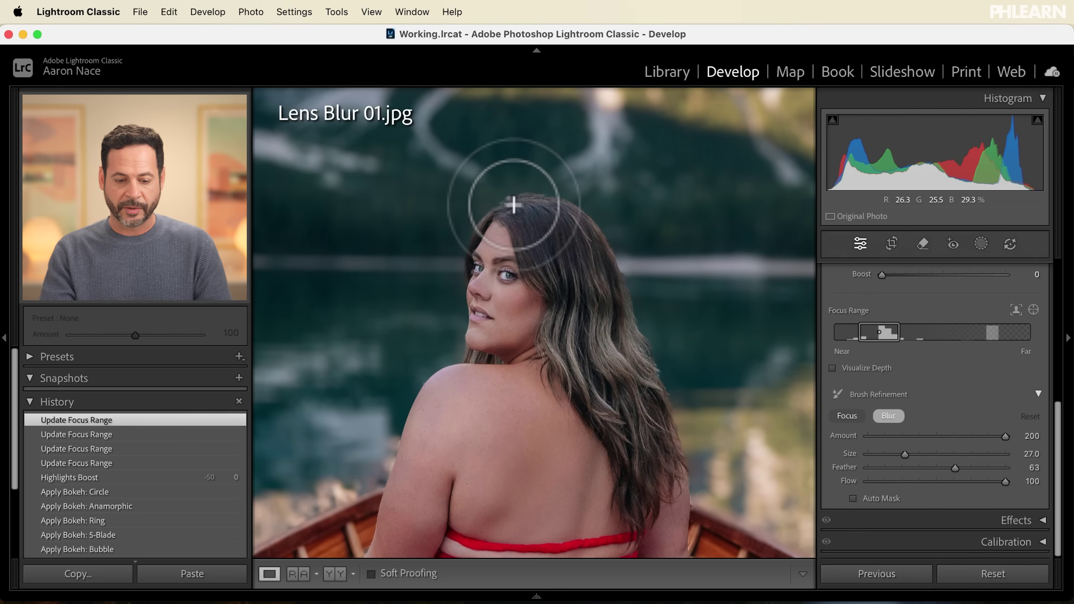
{"action": "key", "text": "bracketleft"}
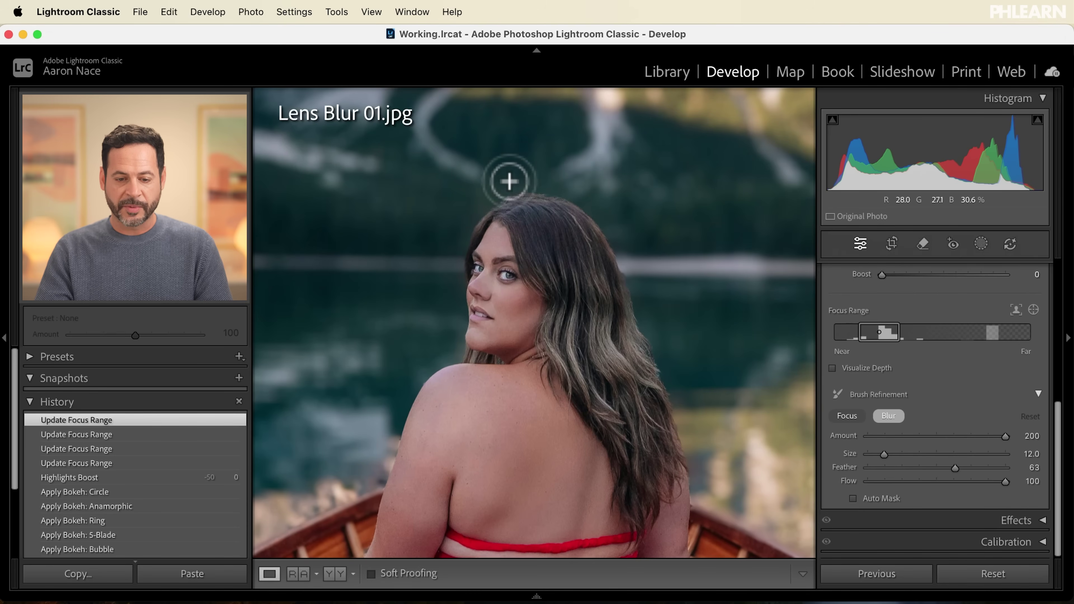
Step: Try a Blur brush stroke along the top edge of the woman's hair and undo it
{"action": "left_click_drag", "start_coordinate": [497, 184], "coordinate": [575, 180]}
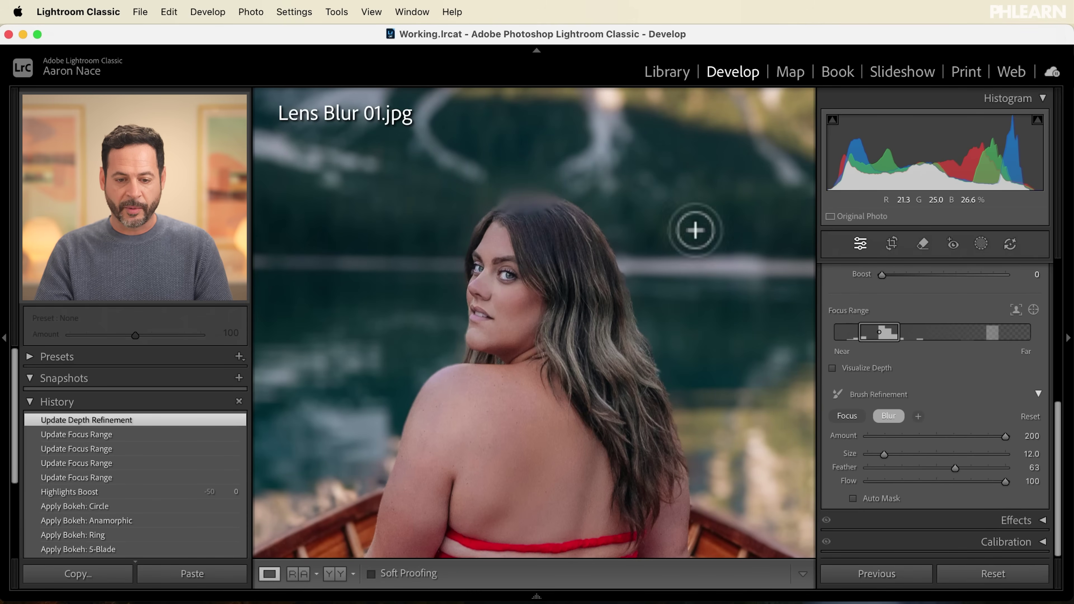
{"action": "key", "text": "super+z"}
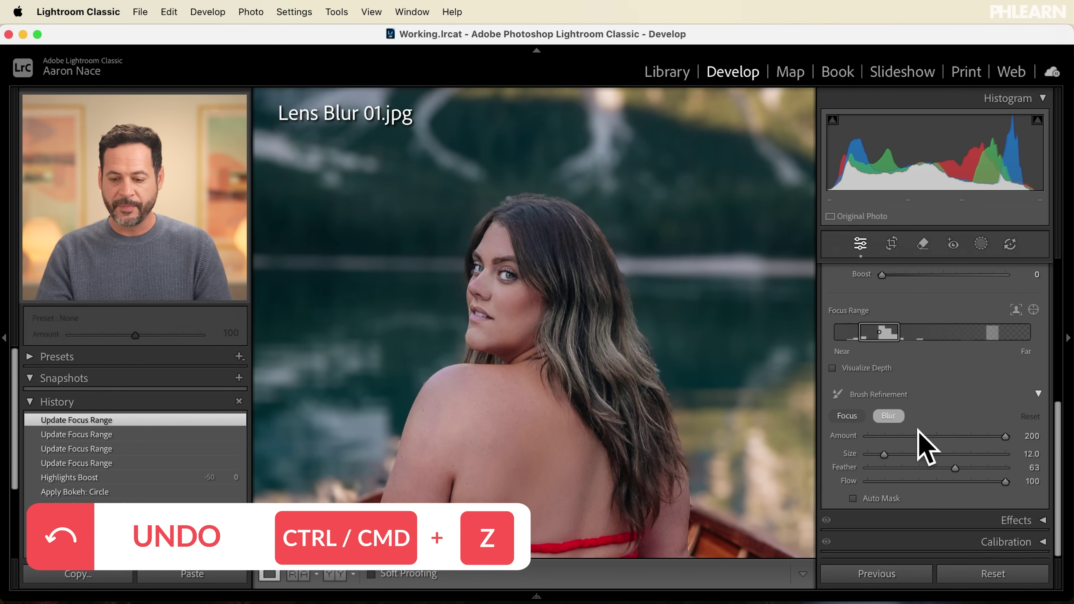
Step: Set the Blur brush to Amount 13, Size 7 and Flow 7, and paint along the top edge of the woman's hair
{"action": "left_click", "coordinate": [892, 481]}
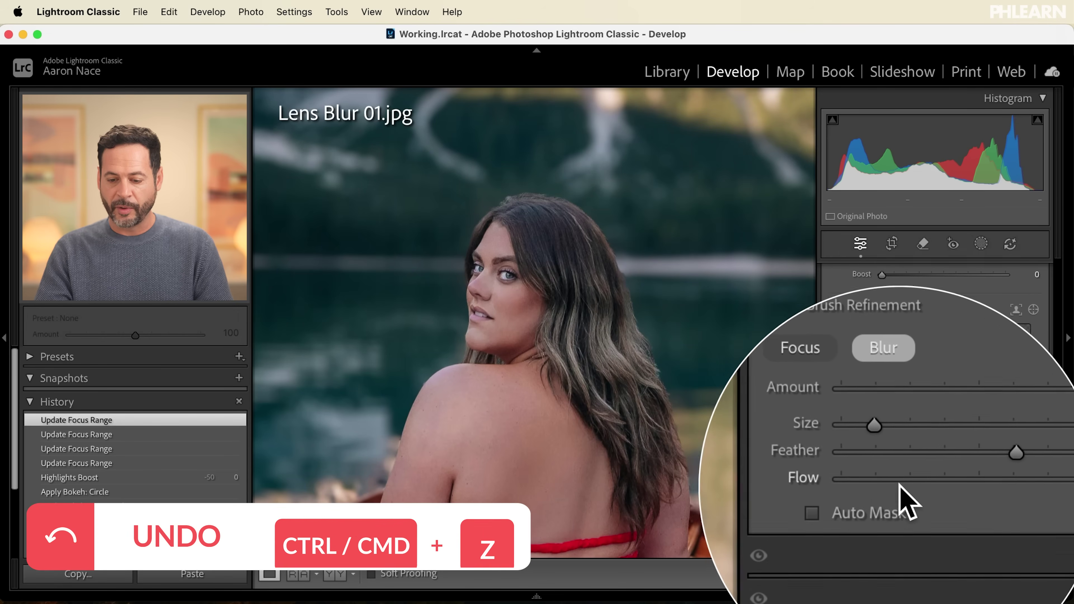
{"action": "left_click_drag", "start_coordinate": [894, 485], "coordinate": [876, 482]}
{"action": "left_click", "coordinate": [876, 437]}
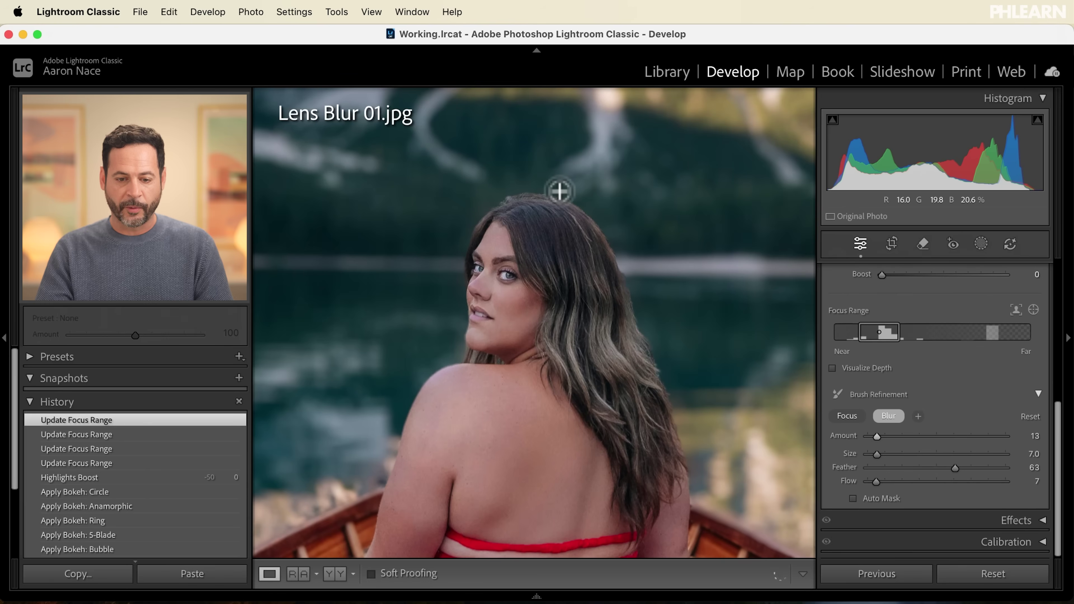
{"action": "left_click_drag", "start_coordinate": [498, 193], "coordinate": [518, 193]}
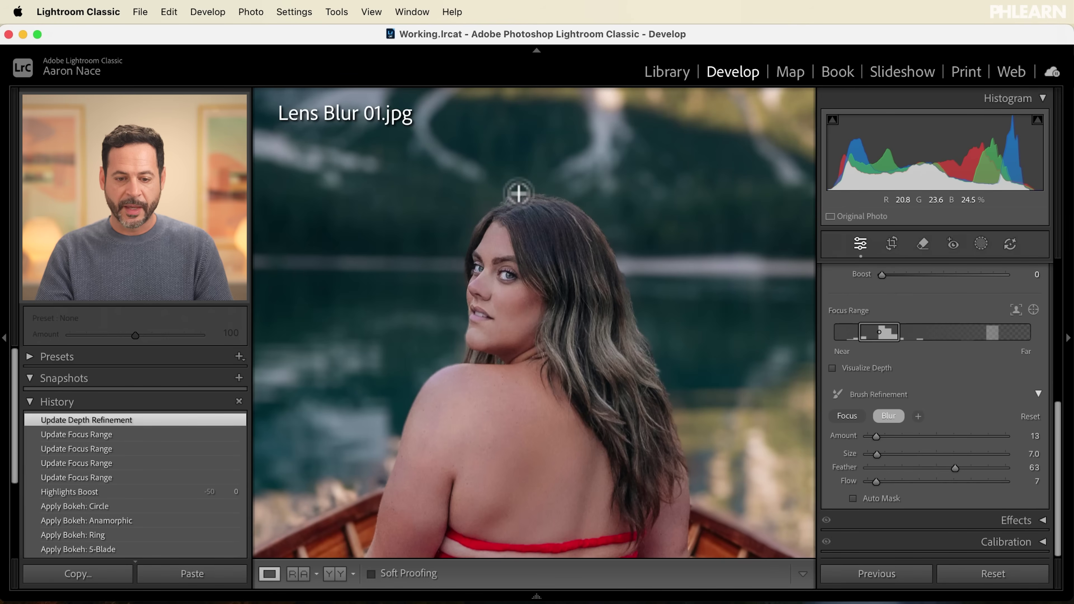
{"action": "left_click", "coordinate": [500, 193]}
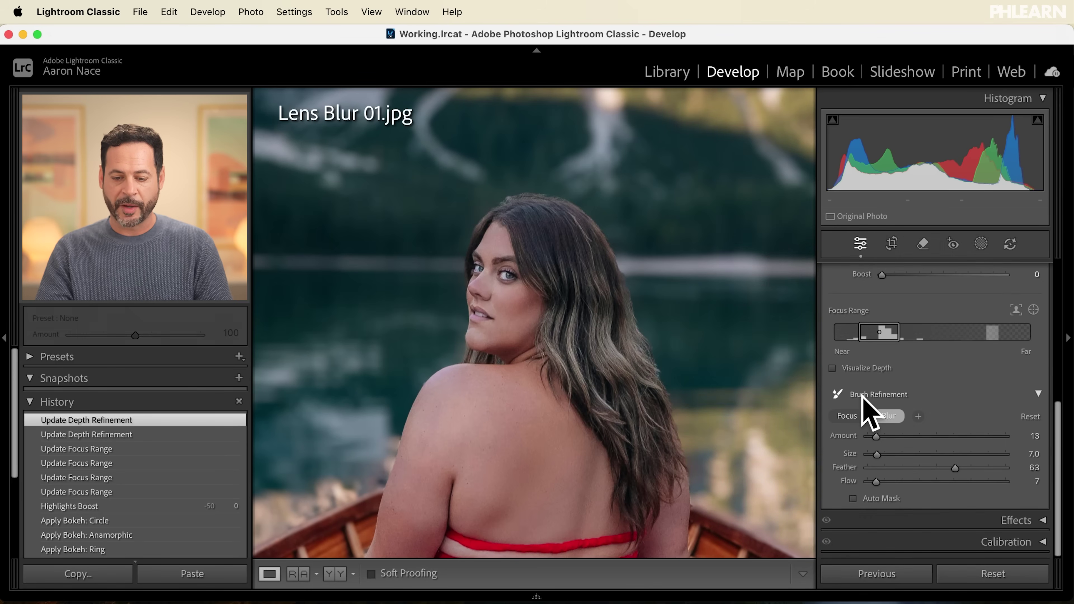
Step: Collapse the Lens Blur settings and compare the whole boat photo with its before version several times
{"action": "left_click_drag", "start_coordinate": [511, 488], "coordinate": [543, 431]}
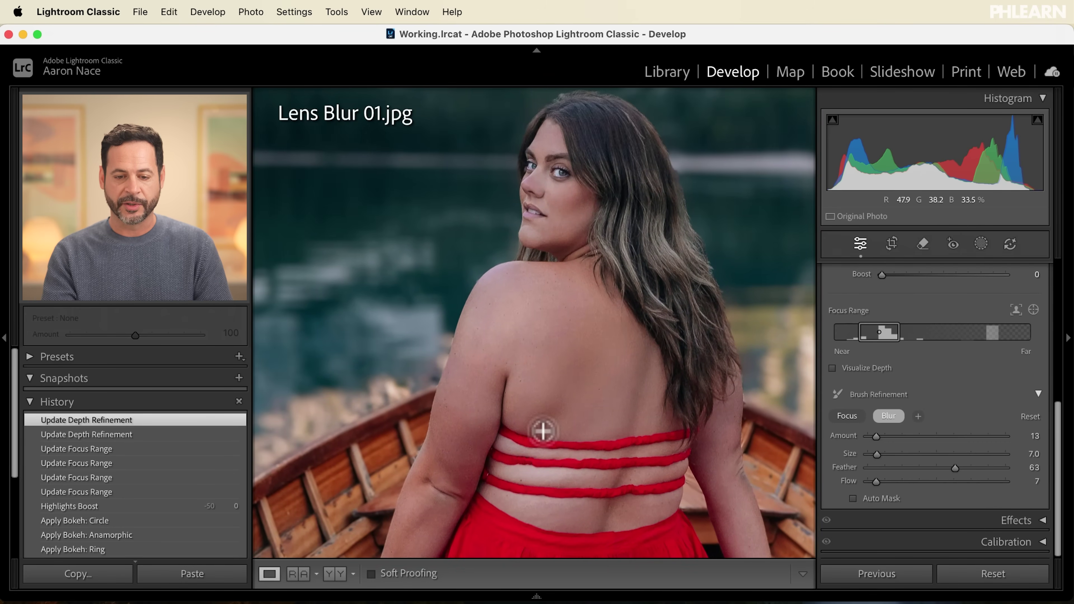
{"action": "key", "text": "z"}
{"action": "left_click_drag", "start_coordinate": [640, 387], "coordinate": [659, 378]}
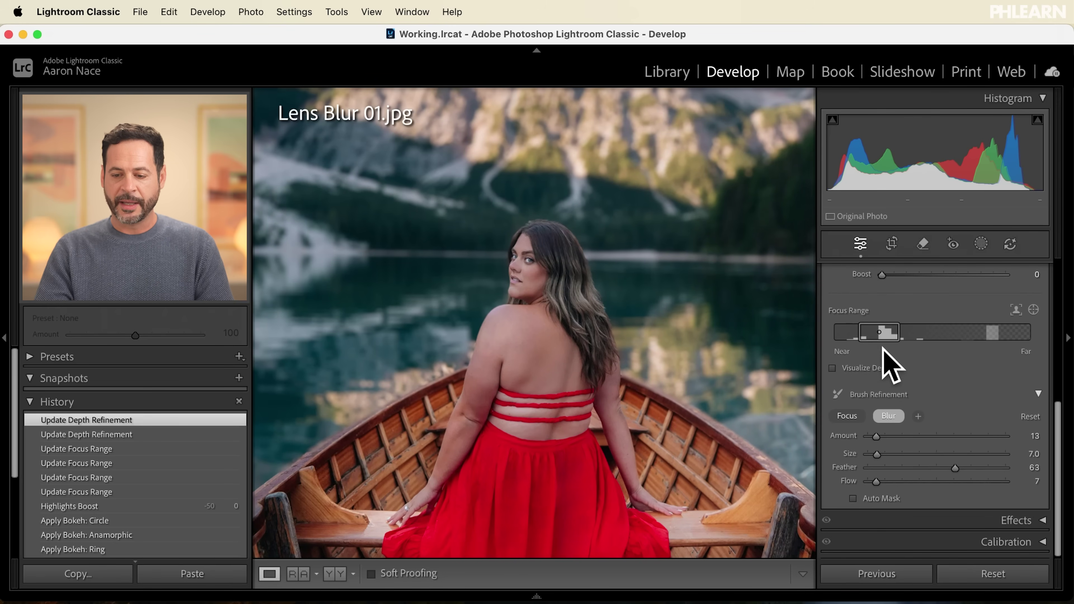
{"action": "scroll", "coordinate": [891, 364], "scroll_direction": "up", "scroll_amount": 8}
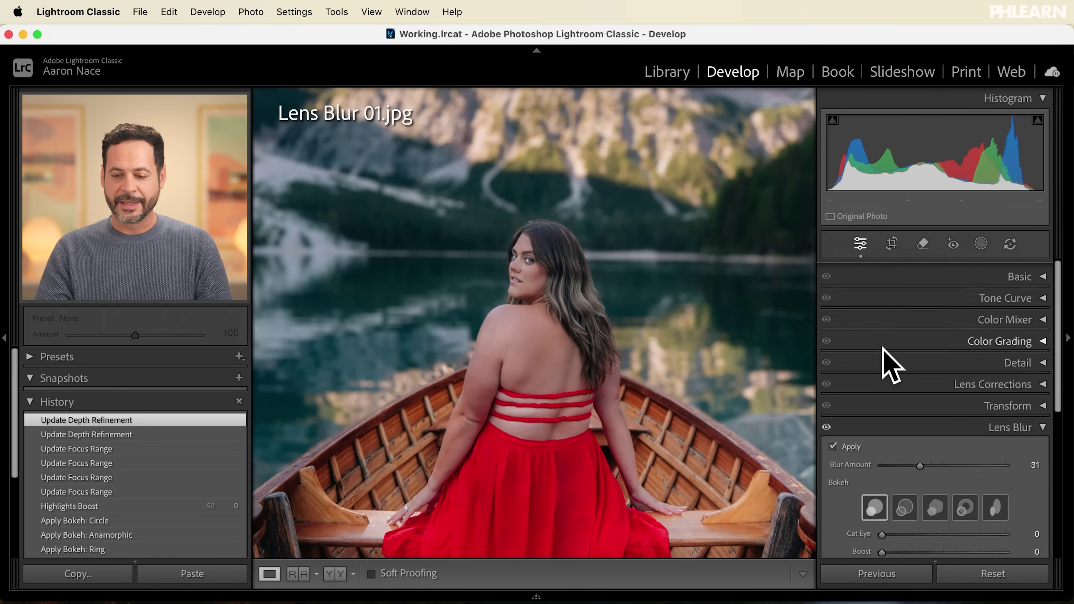
{"action": "left_click", "coordinate": [1011, 420]}
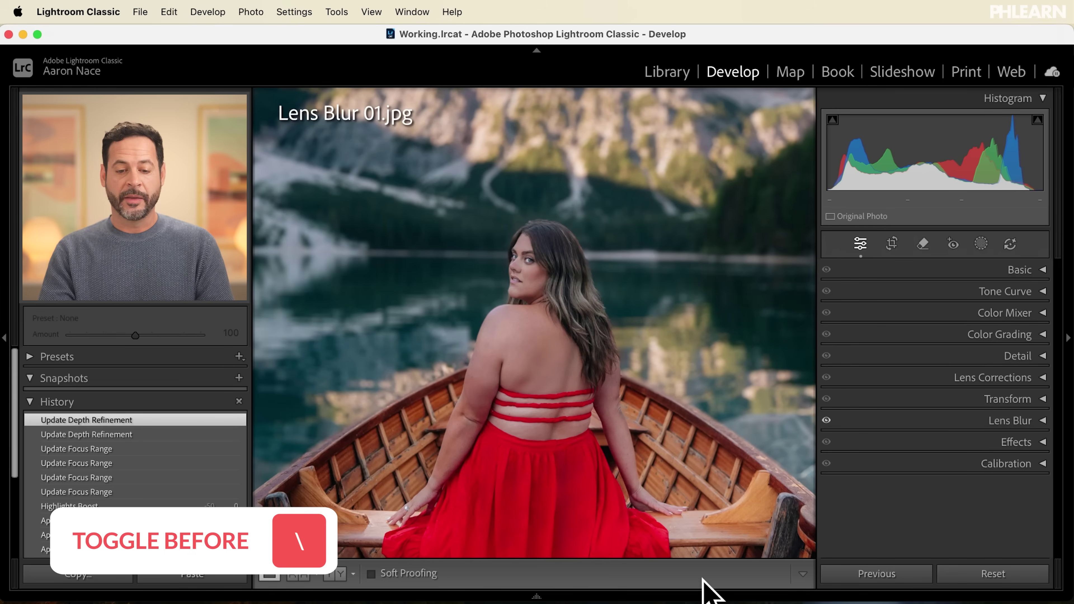
{"action": "key", "text": "backslash"}
{"action": "key", "text": "backslash"}
{"action": "key", "text": "backslash"}
{"action": "key", "text": "backslash"}
{"action": "key", "text": "backslash"}
{"action": "key", "text": "backslash"}
{"action": "key", "text": "backslash"}
{"action": "key", "text": "backslash"}
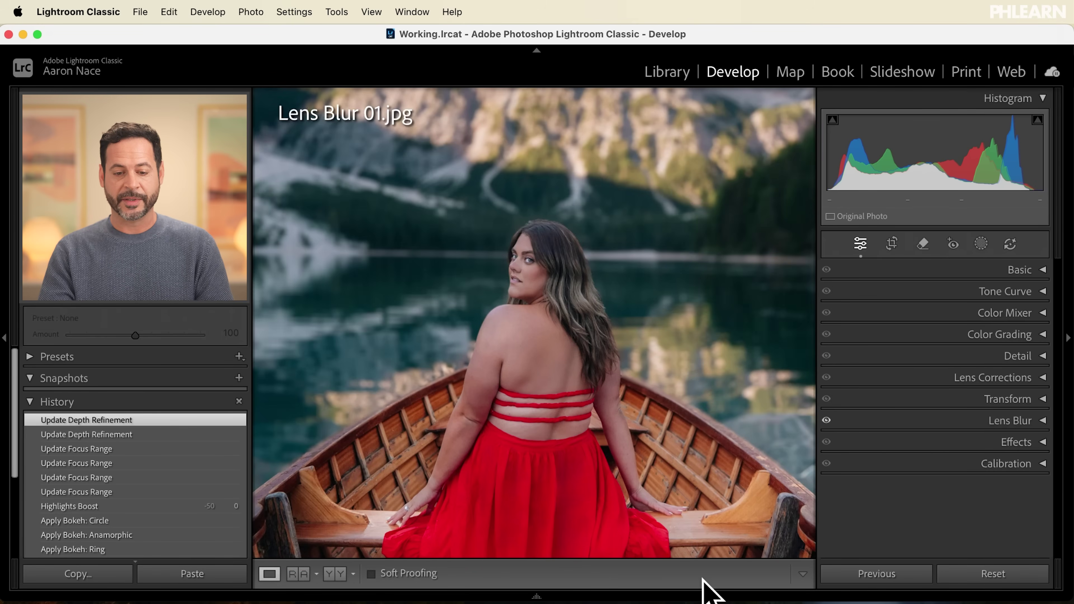
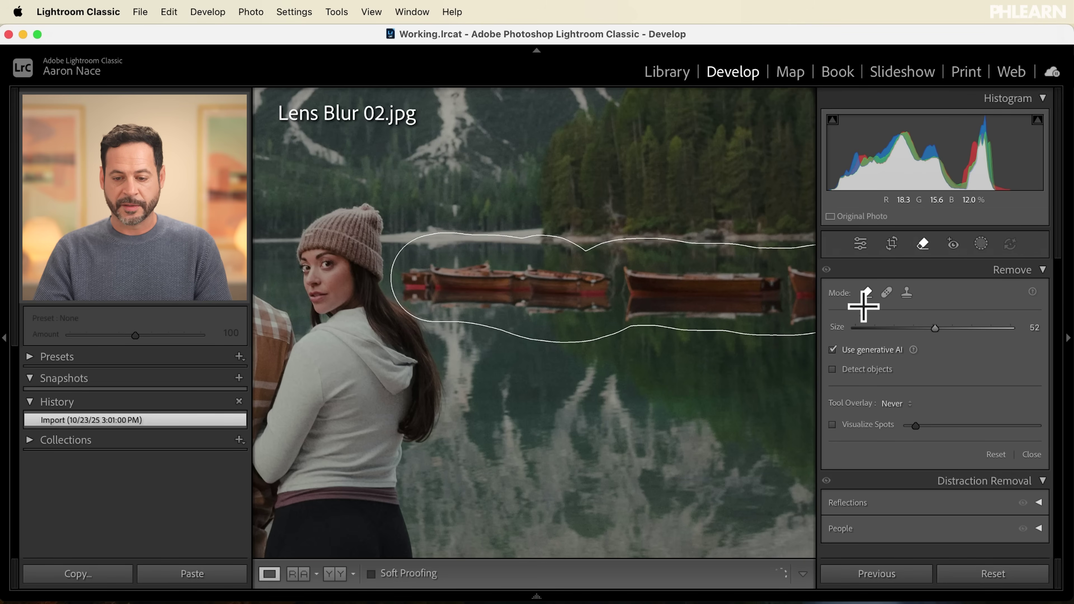
Step: Mask the rows of boats on both sides of the couple in Lens Blur 02.jpg with the generative Remove brush at size 52
{"action": "left_click_drag", "start_coordinate": [741, 304], "coordinate": [692, 303]}
{"action": "scroll", "coordinate": [766, 409], "scroll_direction": "down", "scroll_amount": 6}
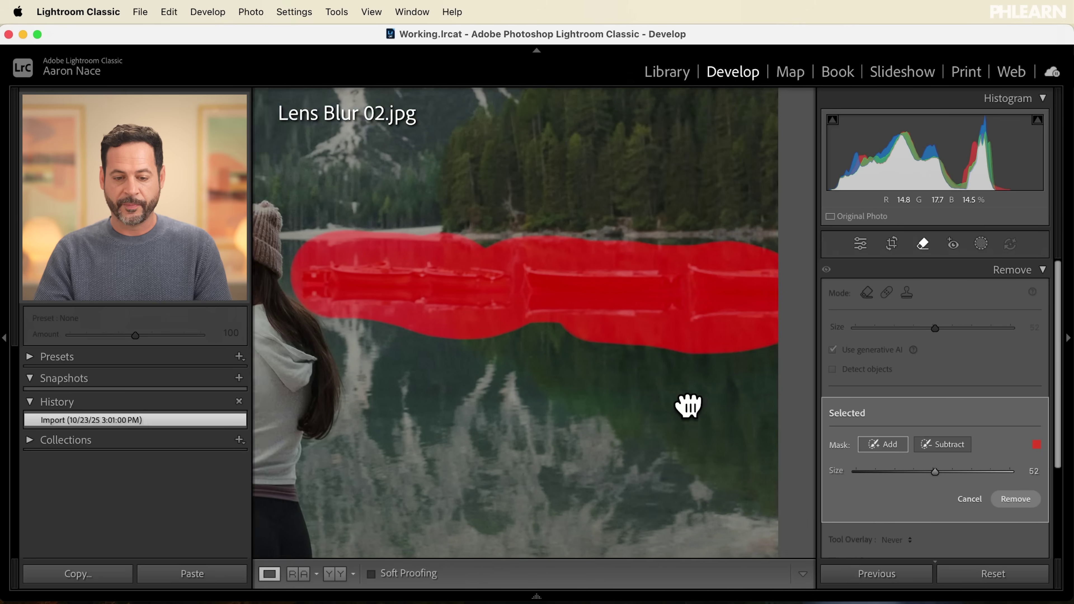
{"action": "scroll", "coordinate": [566, 383], "scroll_direction": "left", "scroll_amount": 3}
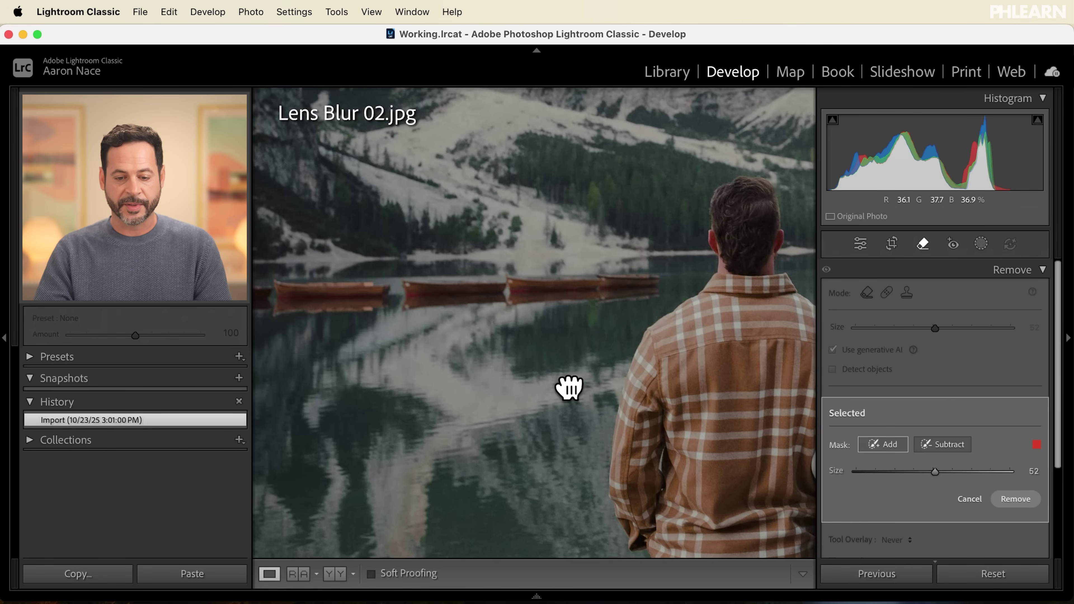
{"action": "mouse_move", "coordinate": [629, 291]}
{"action": "left_mouse_down"}
{"action": "mouse_move", "coordinate": [636, 285]}
{"action": "mouse_move", "coordinate": [267, 299]}
{"action": "left_mouse_up"}
{"action": "left_click_drag", "start_coordinate": [453, 396], "coordinate": [680, 394]}
{"action": "left_click_drag", "start_coordinate": [432, 297], "coordinate": [374, 297]}
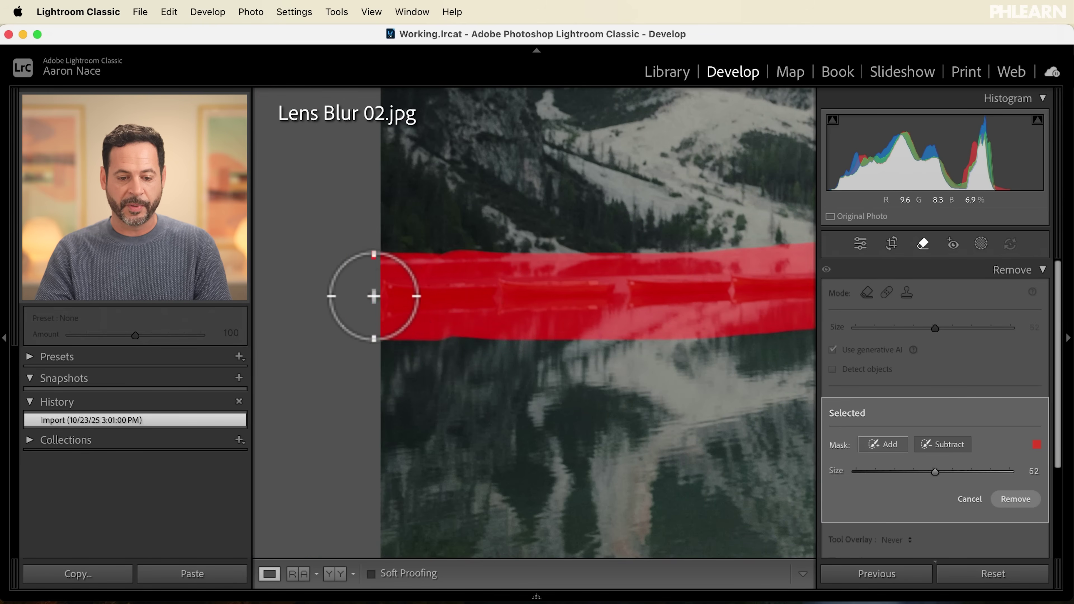
Step: Extend the removal mask up to the man's shoulder and subtract the part overlapping his plaid shirt
{"action": "left_click_drag", "start_coordinate": [659, 433], "coordinate": [372, 445]}
{"action": "left_click_drag", "start_coordinate": [659, 405], "coordinate": [545, 407]}
{"action": "left_click", "coordinate": [508, 344]}
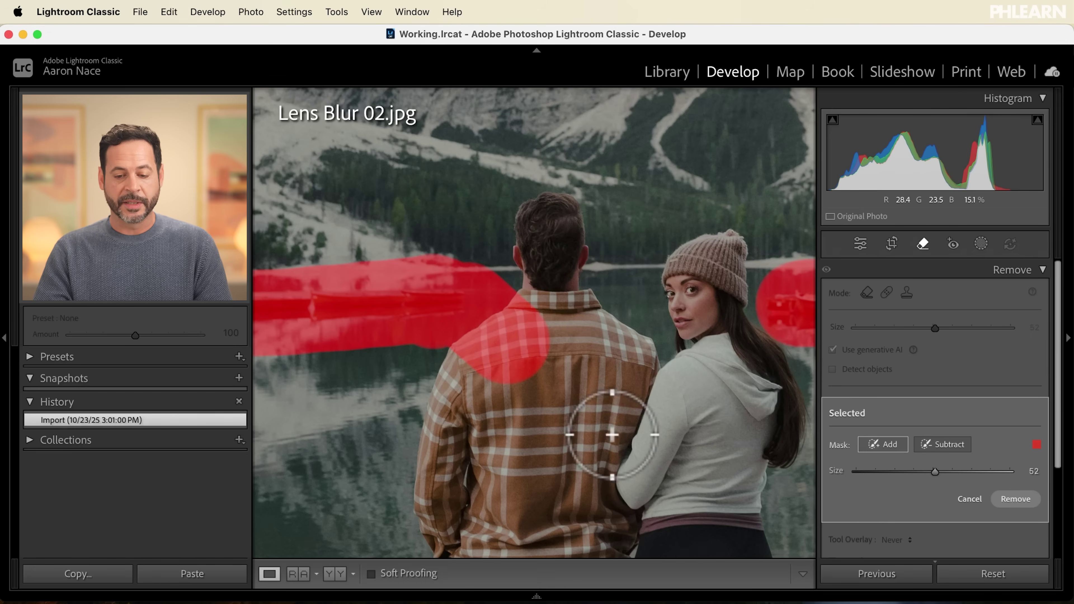
{"action": "left_click", "coordinate": [947, 444]}
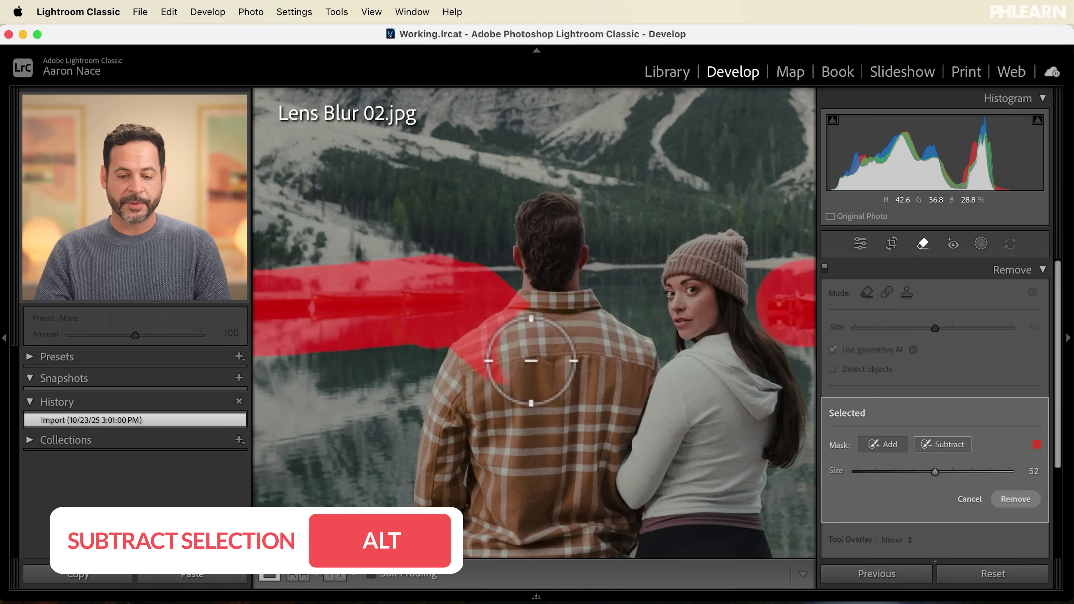
{"action": "left_click_drag", "start_coordinate": [489, 386], "coordinate": [532, 326]}
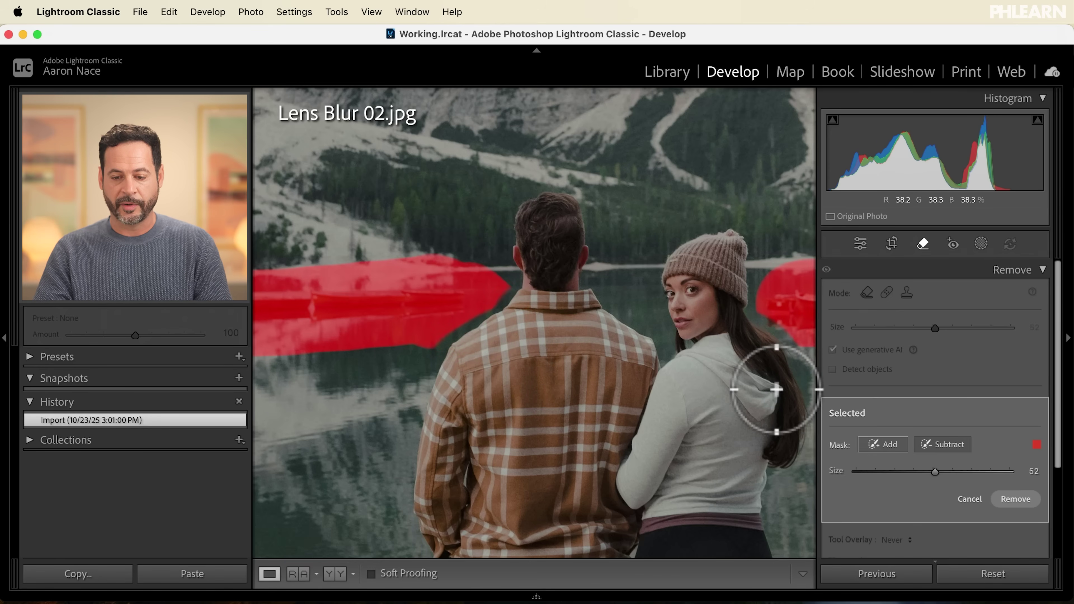
Step: Check the mask across the lake and generatively remove the masked boats
{"action": "left_click_drag", "start_coordinate": [776, 389], "coordinate": [612, 389]}
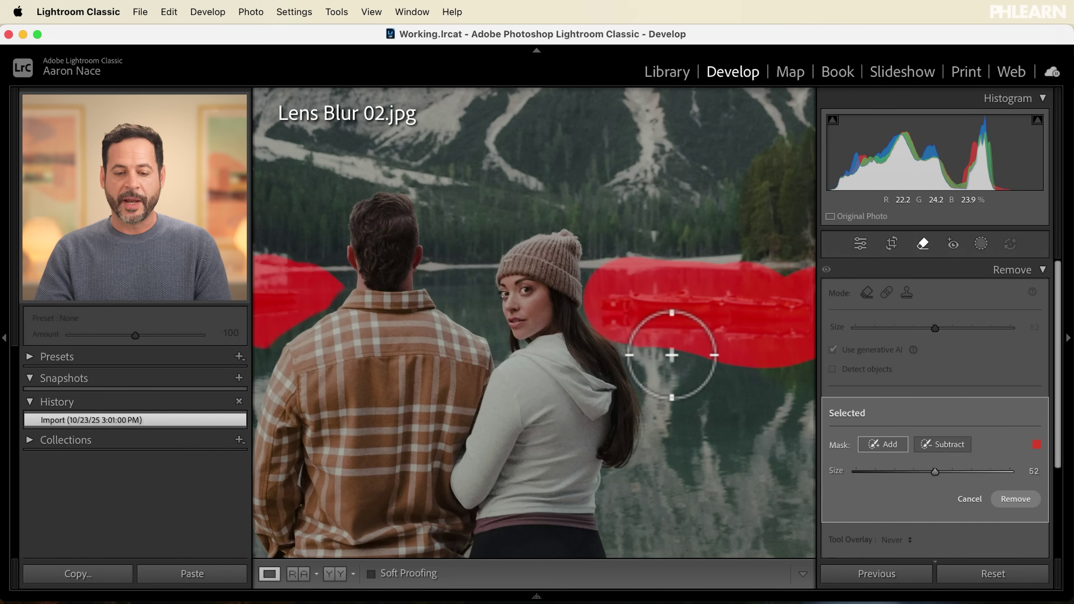
{"action": "key", "text": "super+minus"}
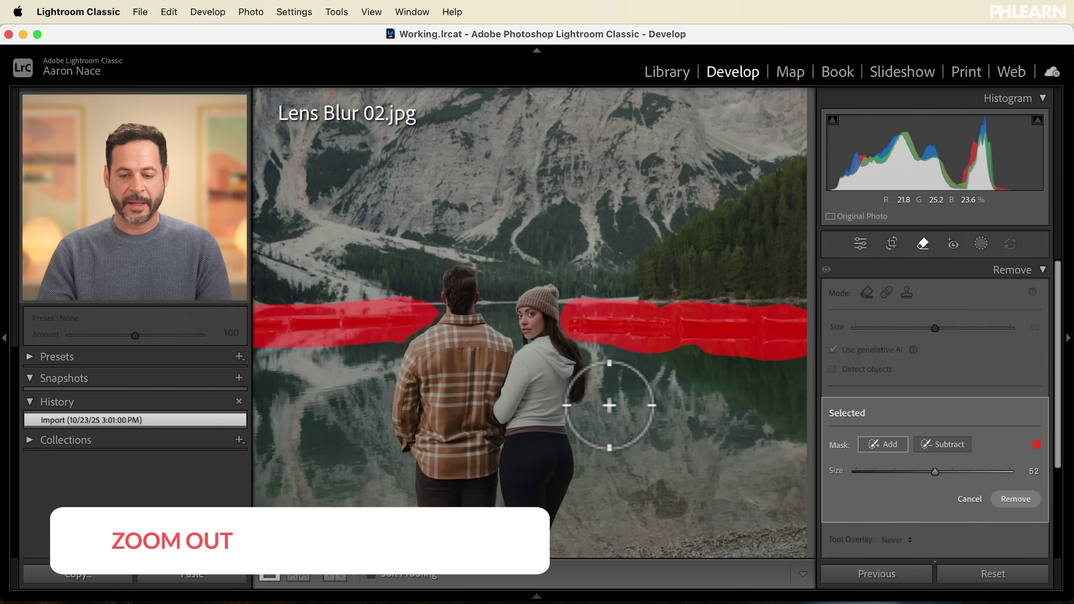
{"action": "mouse_move", "coordinate": [537, 431]}
{"action": "left_mouse_down"}
{"action": "mouse_move", "coordinate": [569, 420]}
{"action": "mouse_move", "coordinate": [557, 413]}
{"action": "left_mouse_up"}
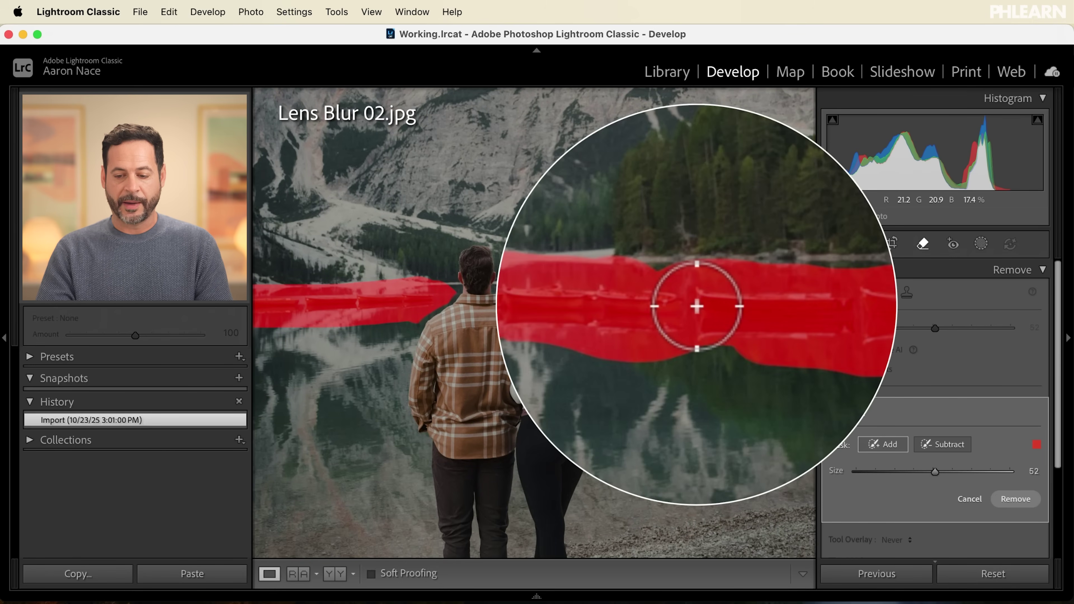
{"action": "left_click", "coordinate": [1006, 500]}
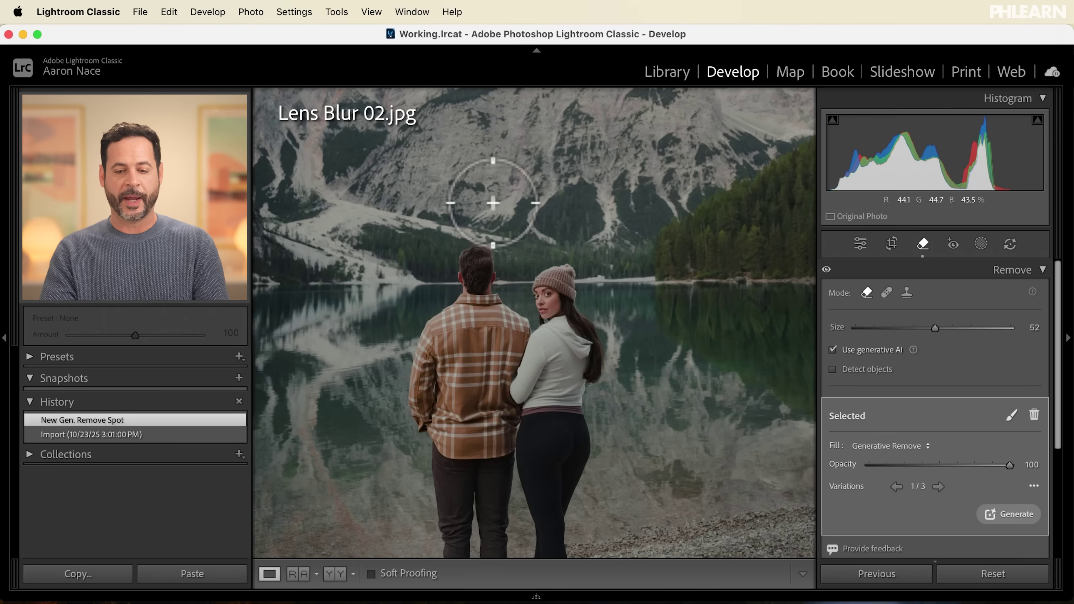
{"action": "mouse_move", "coordinate": [426, 432]}
{"action": "left_mouse_down"}
{"action": "mouse_move", "coordinate": [628, 427]}
{"action": "mouse_move", "coordinate": [429, 427]}
{"action": "left_mouse_up"}
{"action": "left_click", "coordinate": [429, 428]}
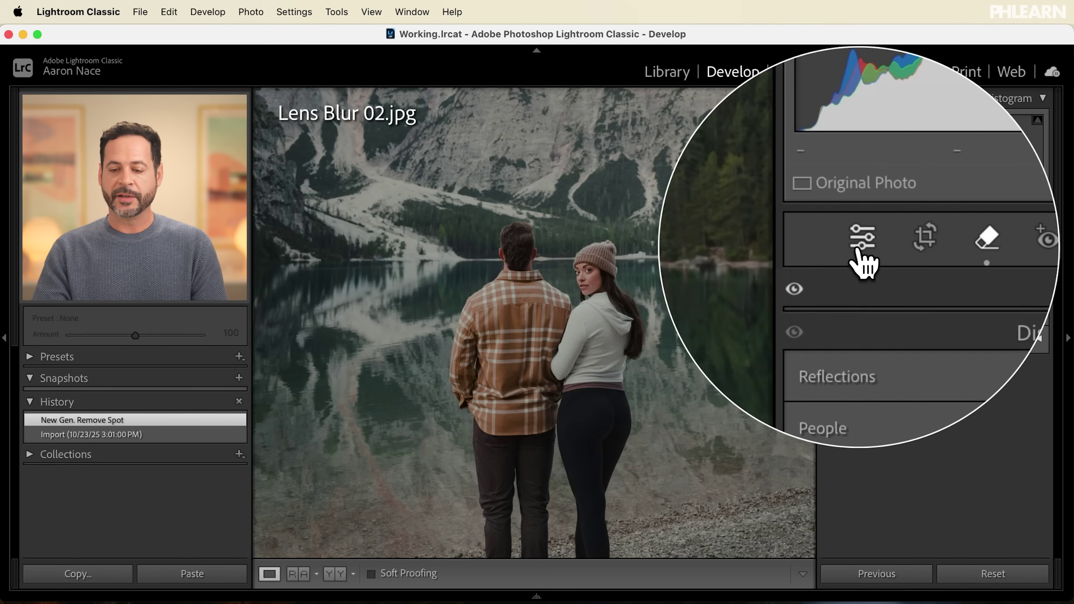
Step: Apply Lens Blur with a Blur Amount of 42 and set the focus range from an area around the woman's face
{"action": "left_click", "coordinate": [860, 244]}
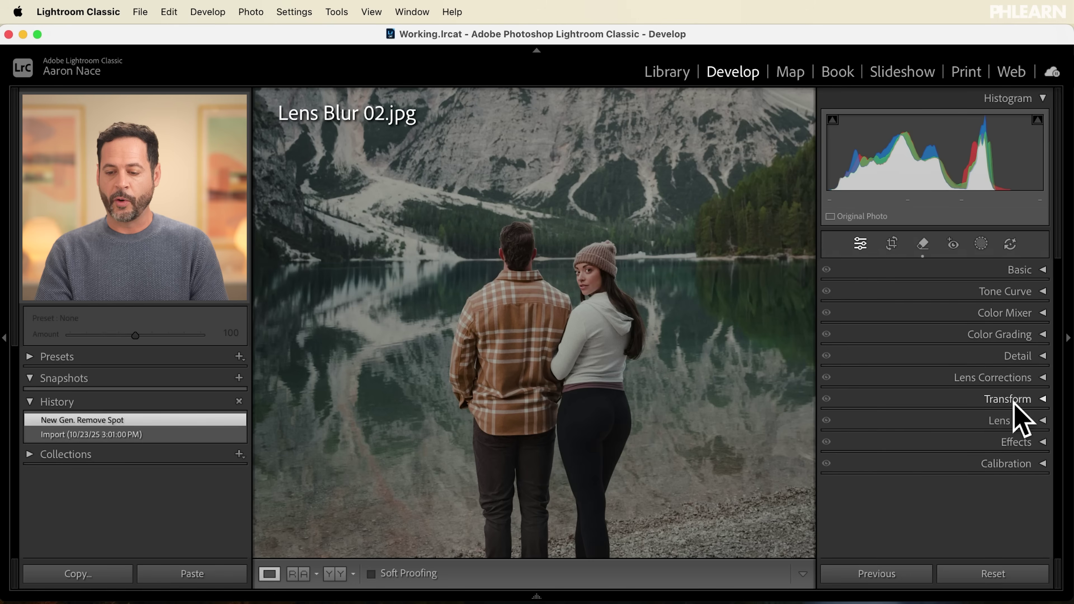
{"action": "left_click", "coordinate": [1015, 420]}
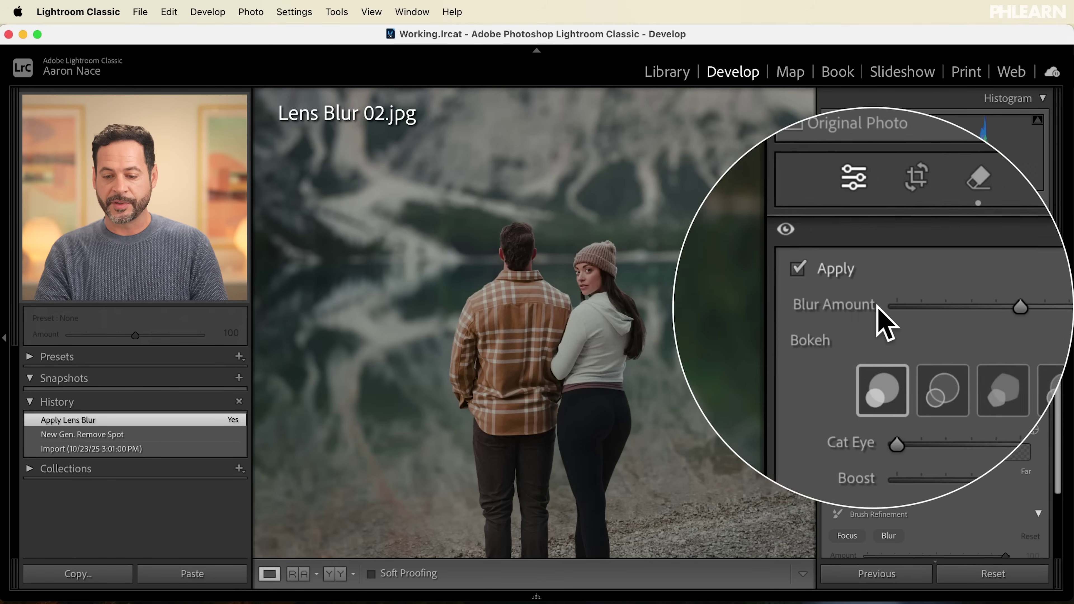
{"action": "mouse_move", "coordinate": [941, 308]}
{"action": "left_mouse_down"}
{"action": "mouse_move", "coordinate": [910, 306]}
{"action": "mouse_move", "coordinate": [937, 305]}
{"action": "left_mouse_up"}
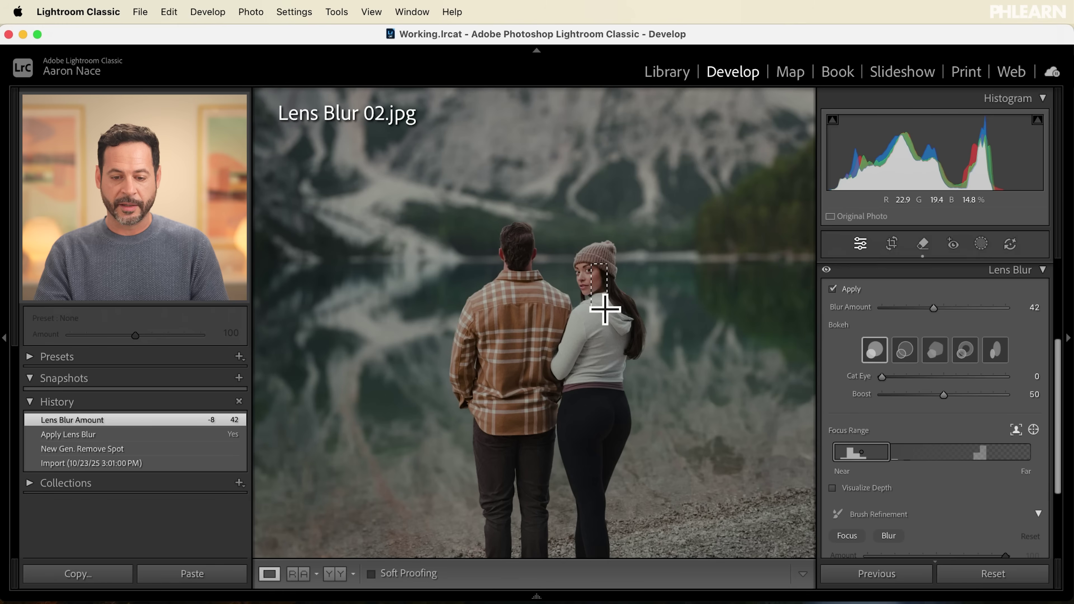
{"action": "left_click_drag", "start_coordinate": [605, 309], "coordinate": [605, 309]}
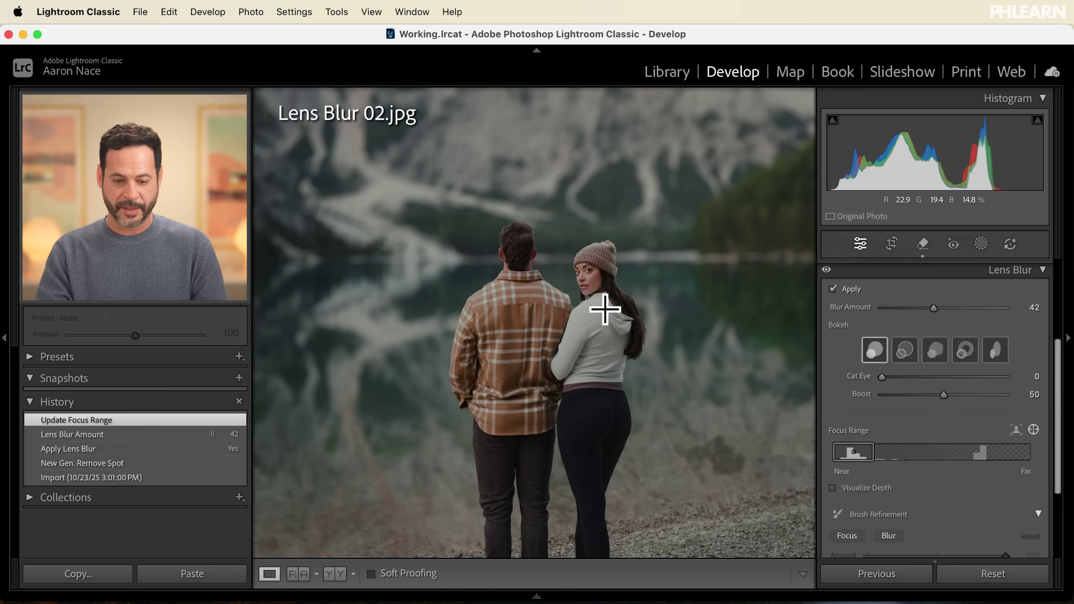
Step: Compare the whole couple photo with Lens Blur turned off and on, leaving it applied
{"action": "left_click_drag", "start_coordinate": [608, 407], "coordinate": [634, 420]}
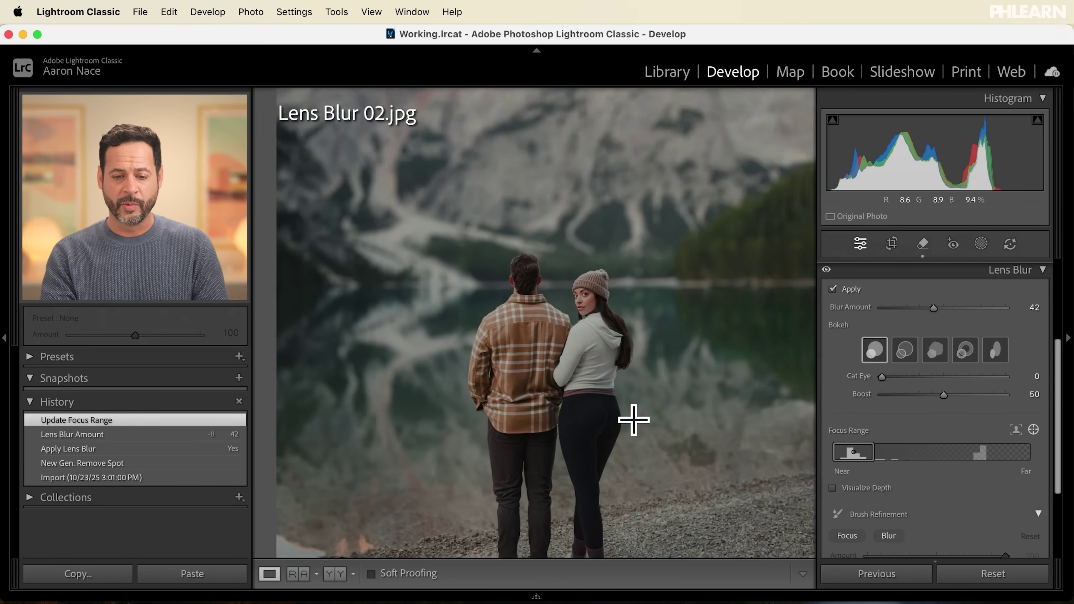
{"action": "key", "text": "z"}
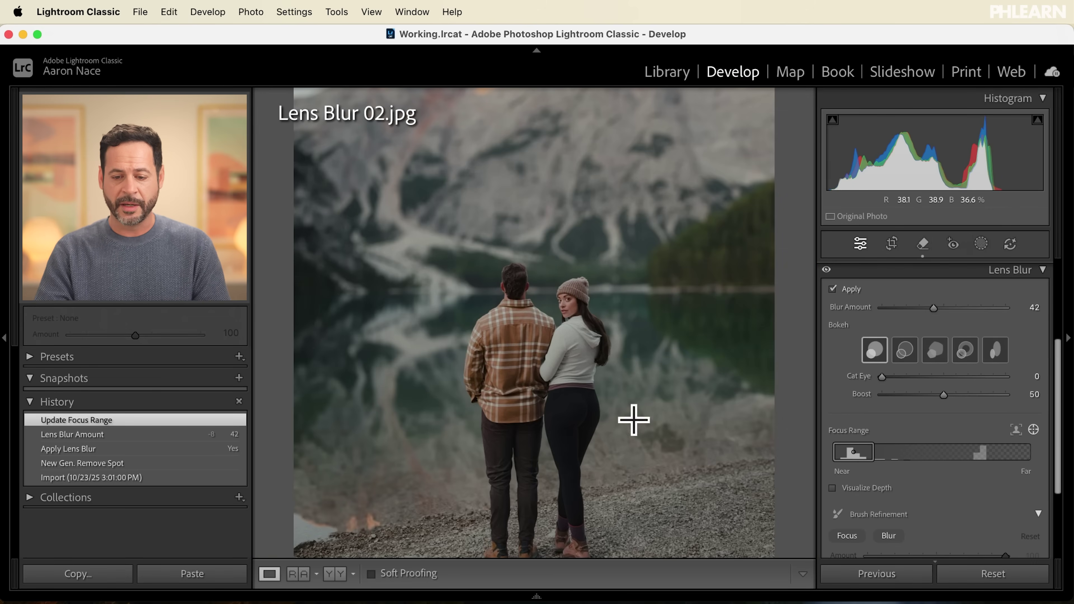
{"action": "left_click", "coordinate": [832, 290]}
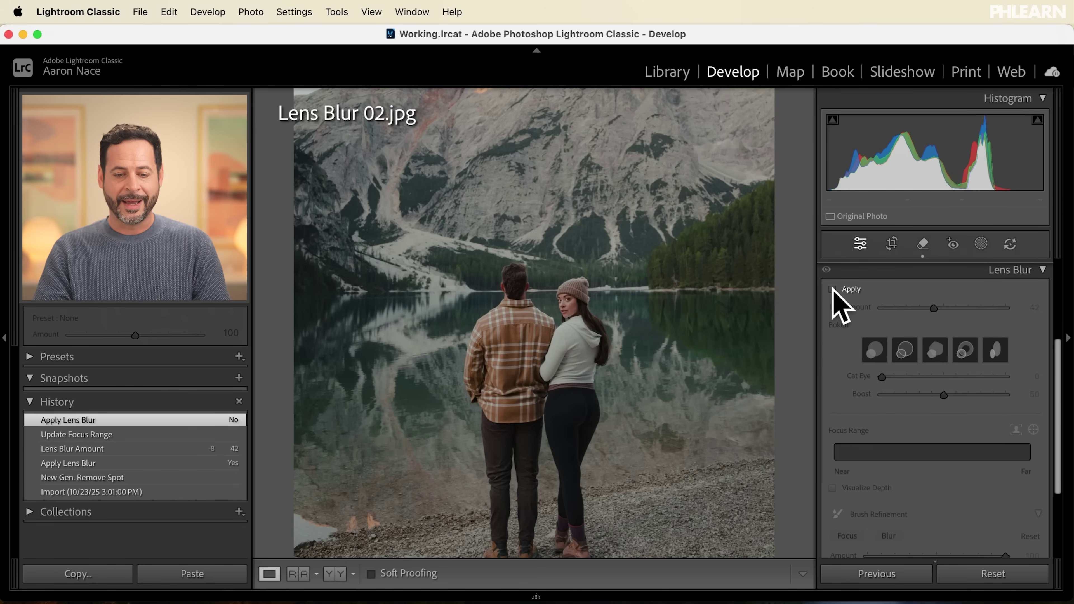
{"action": "left_click", "coordinate": [832, 290]}
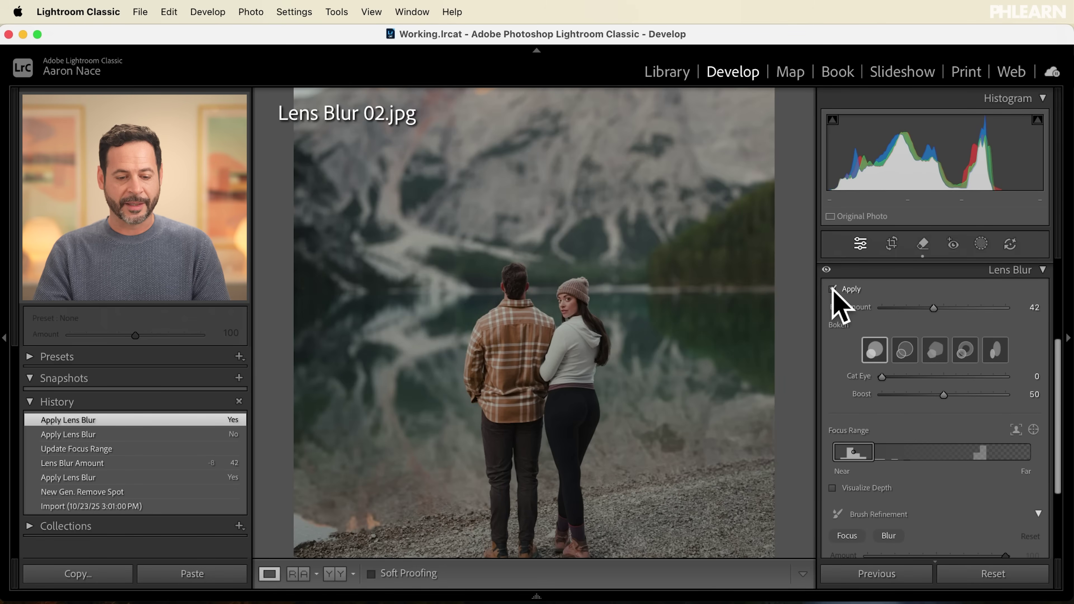